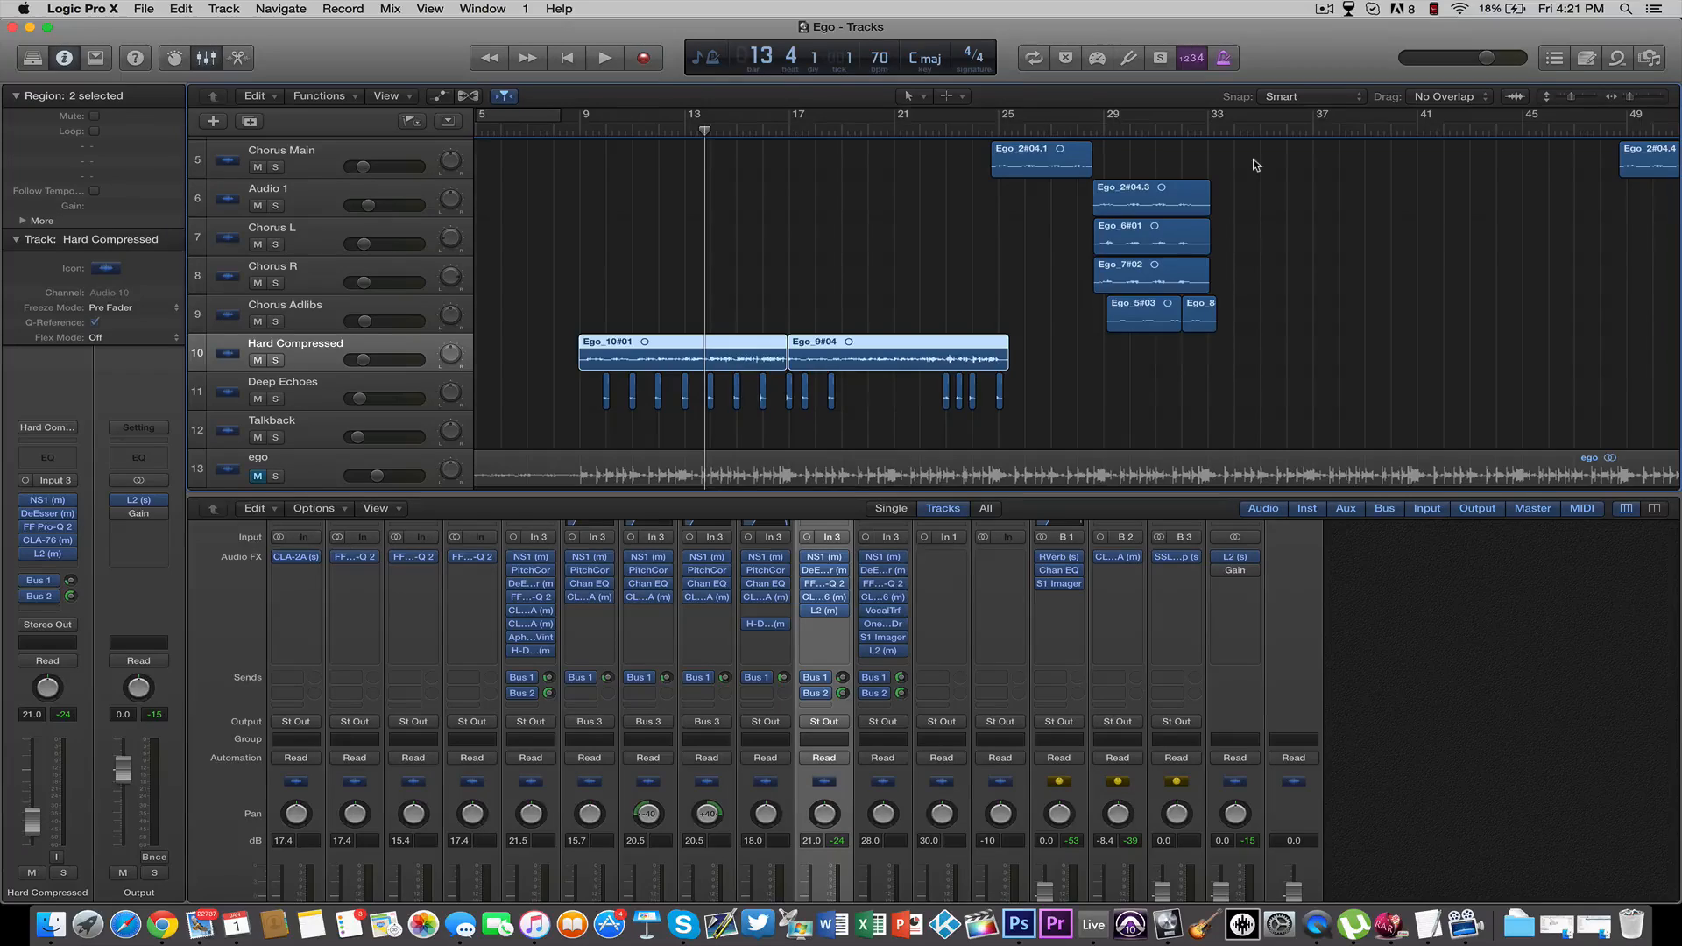
Play the mix from bar 12 beat 3 into bar 18, stop playback and save the project
left_click_drag(703, 129, 671, 130)
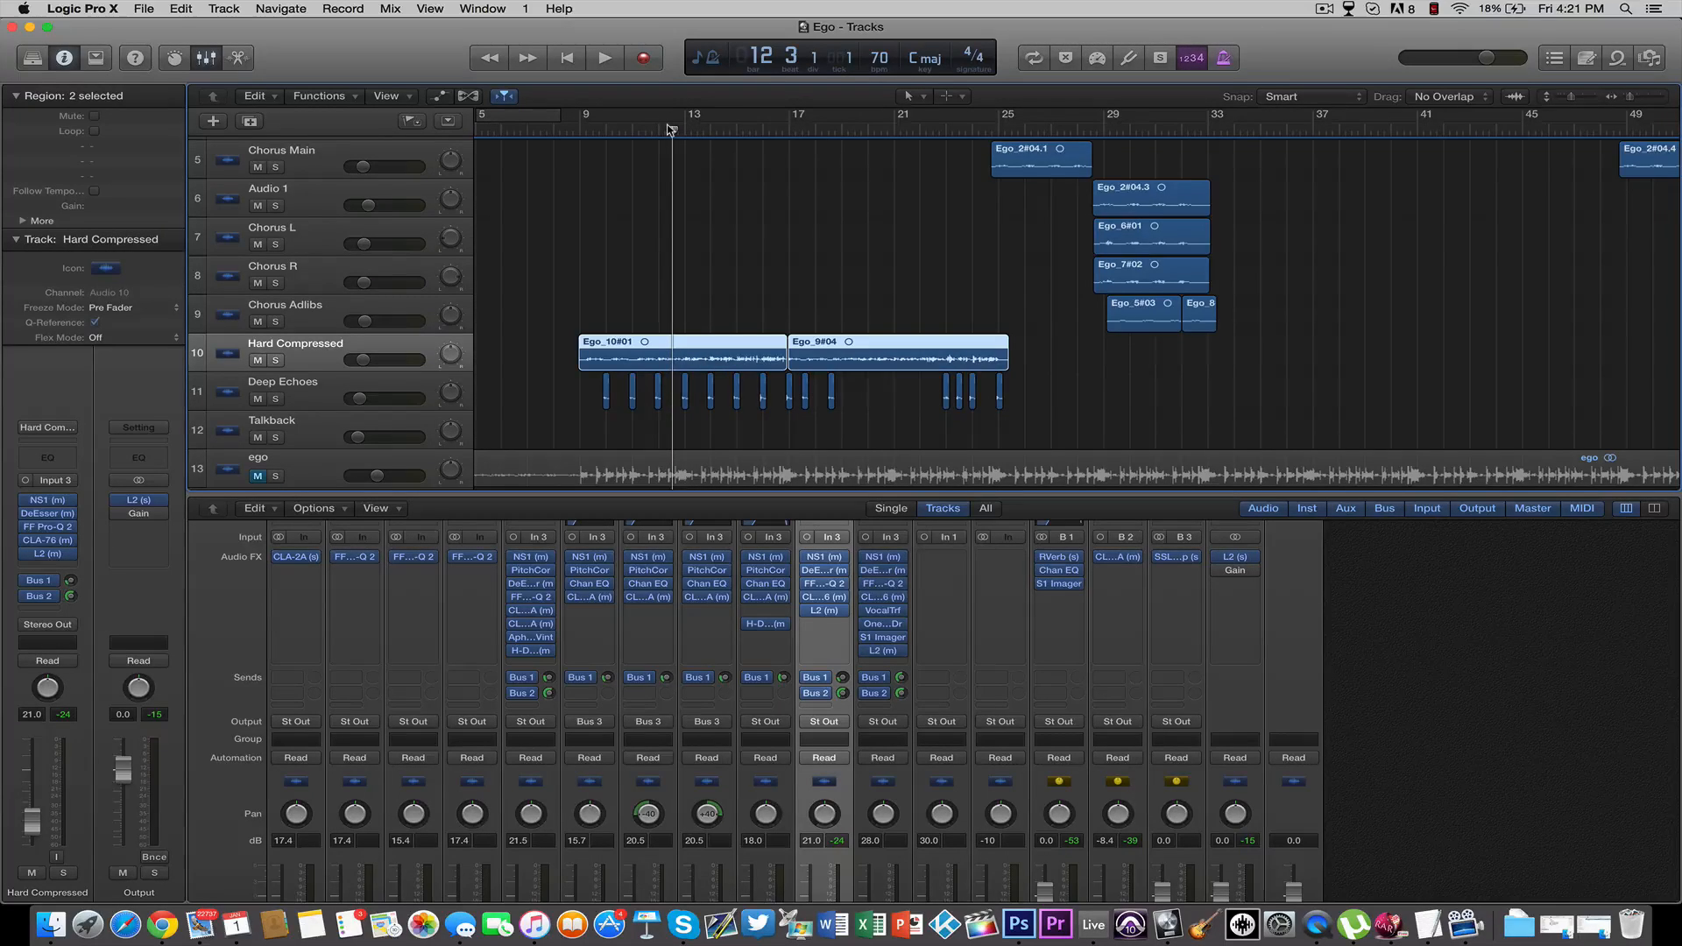
key("space")
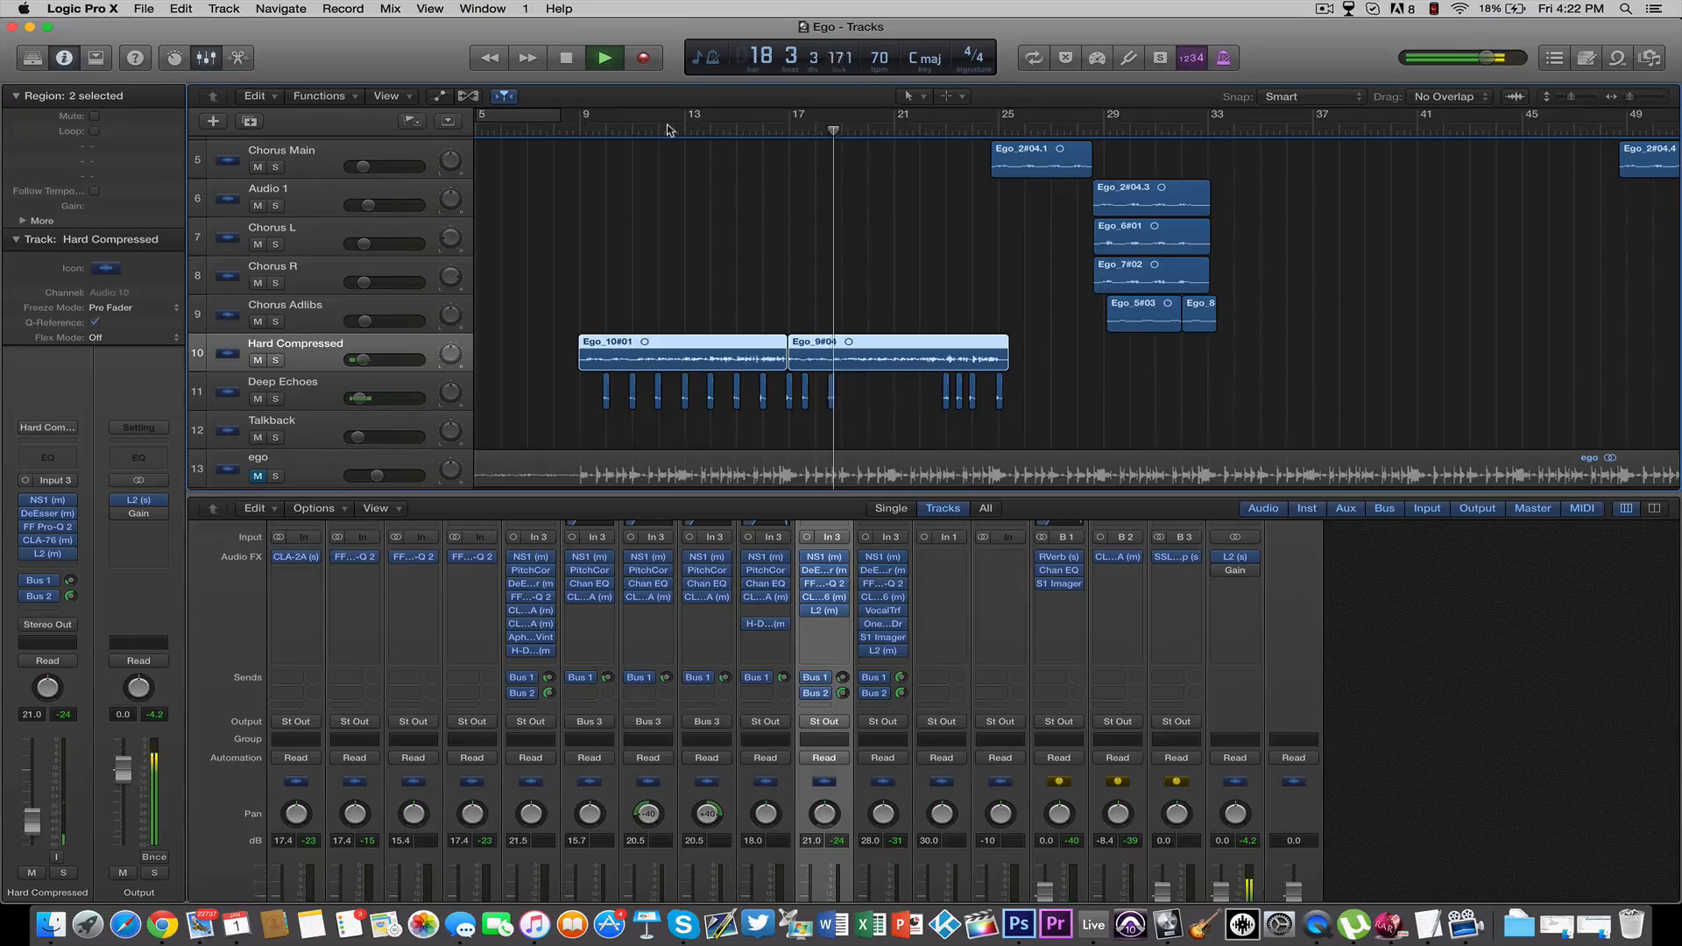
key("space")
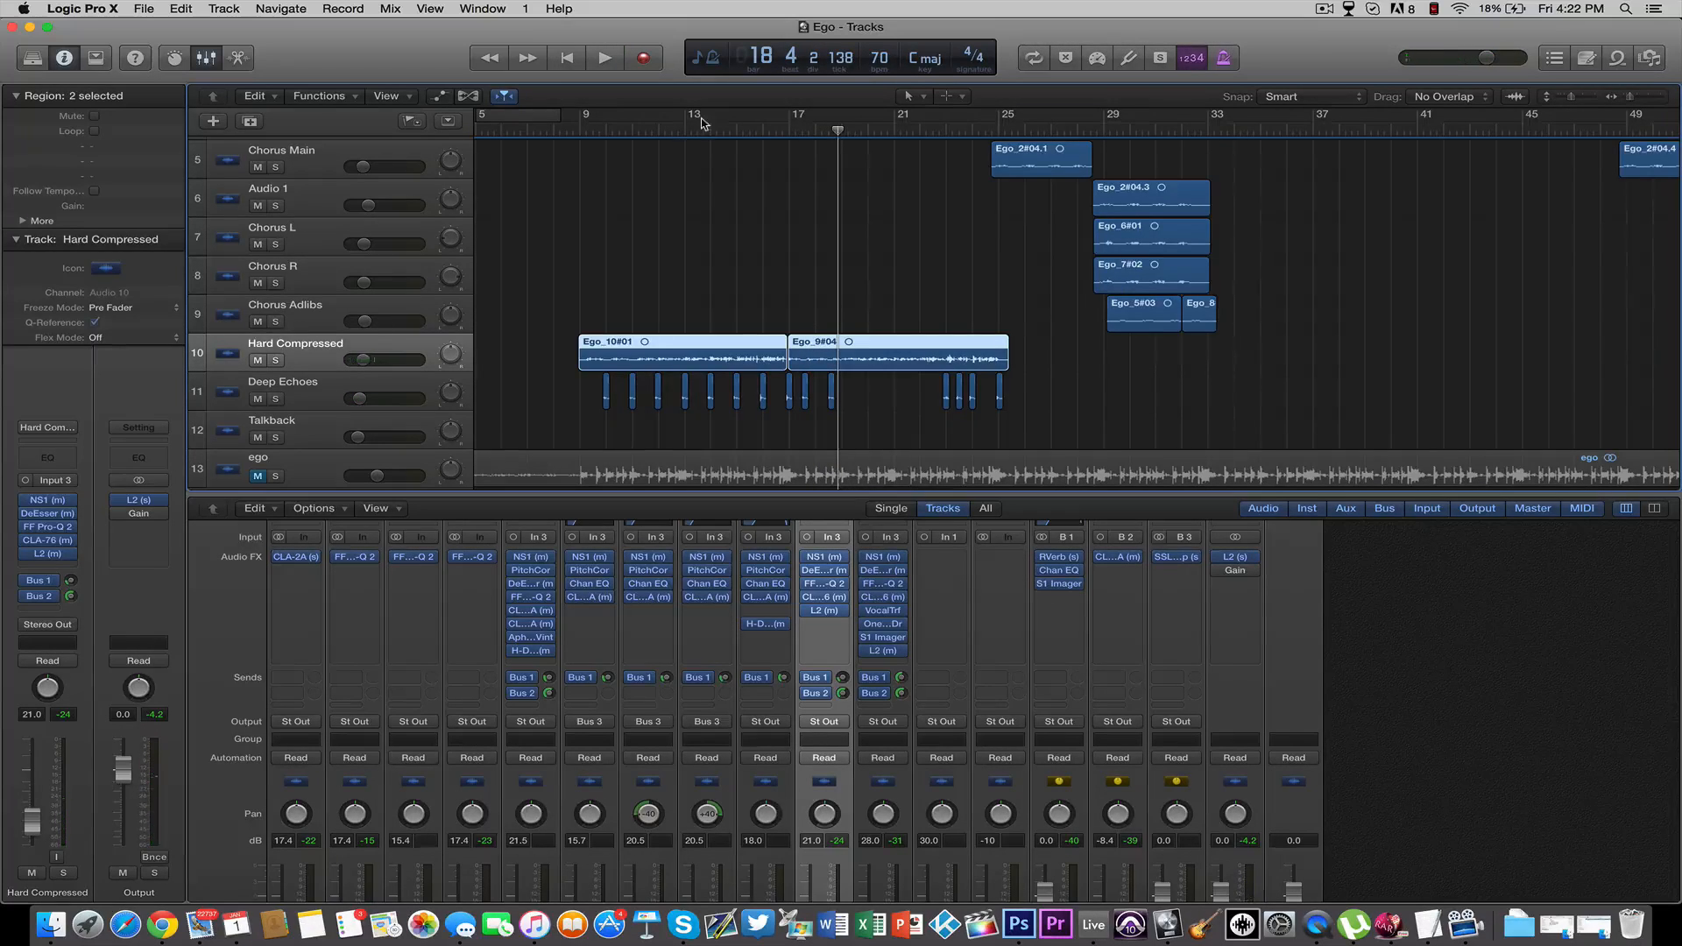
key("super+s")
Solo the Hard Compressed track, place the playhead at bar 11 beat 4 and save the project
left_click(586, 130)
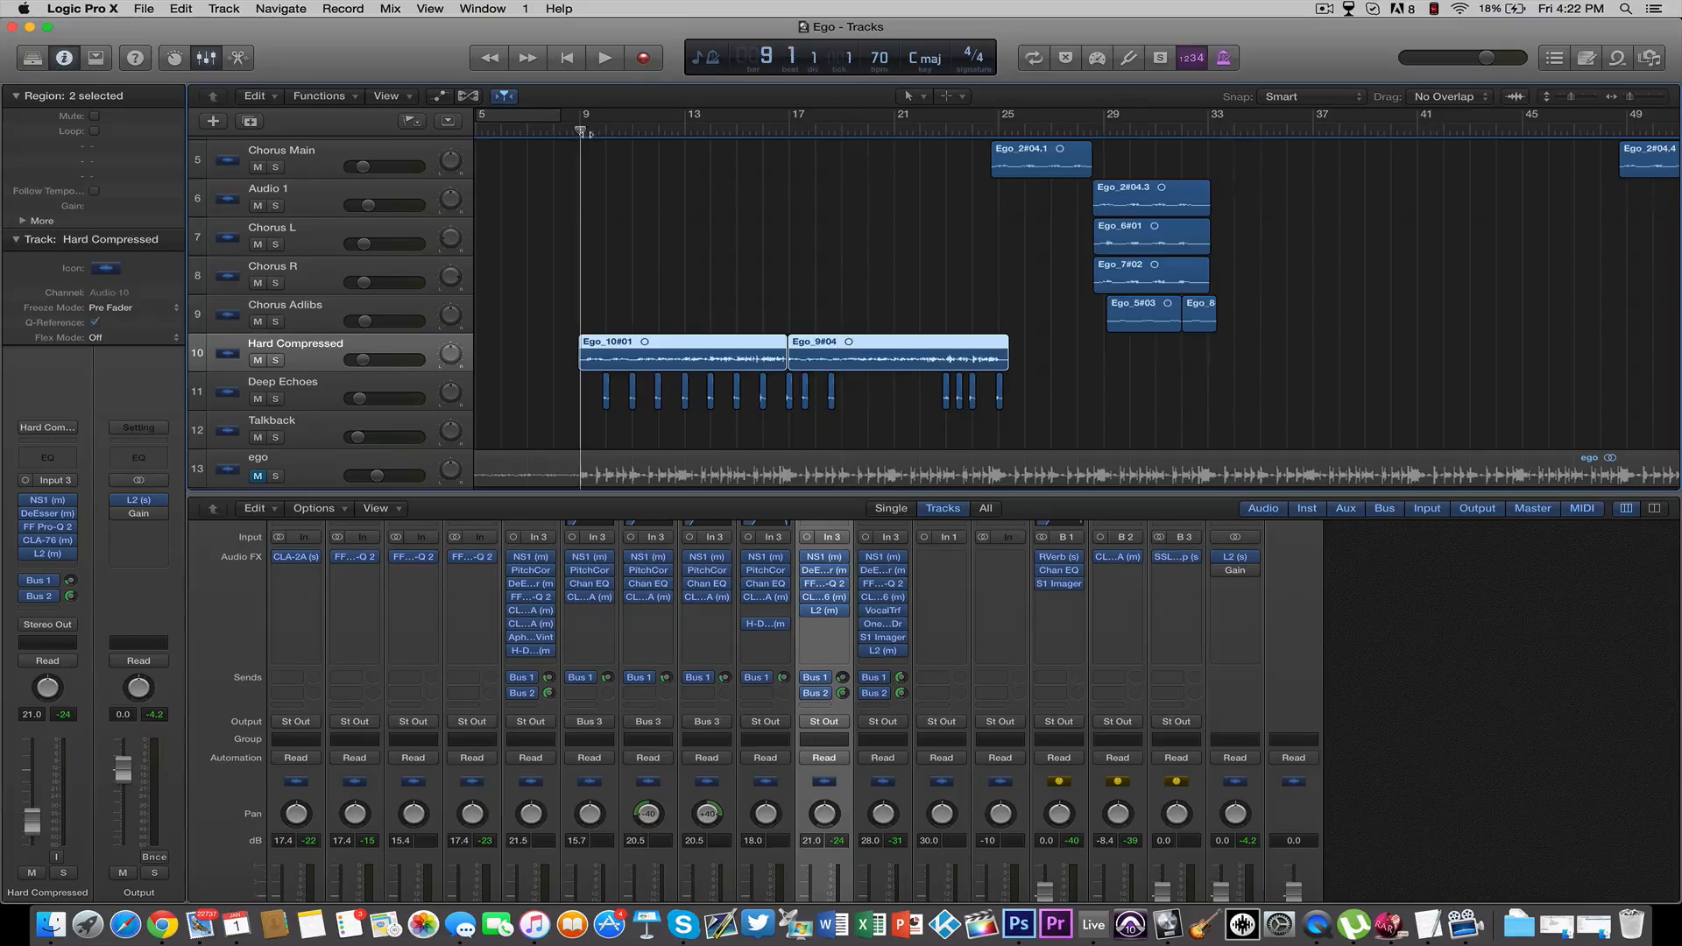
left_click(275, 360)
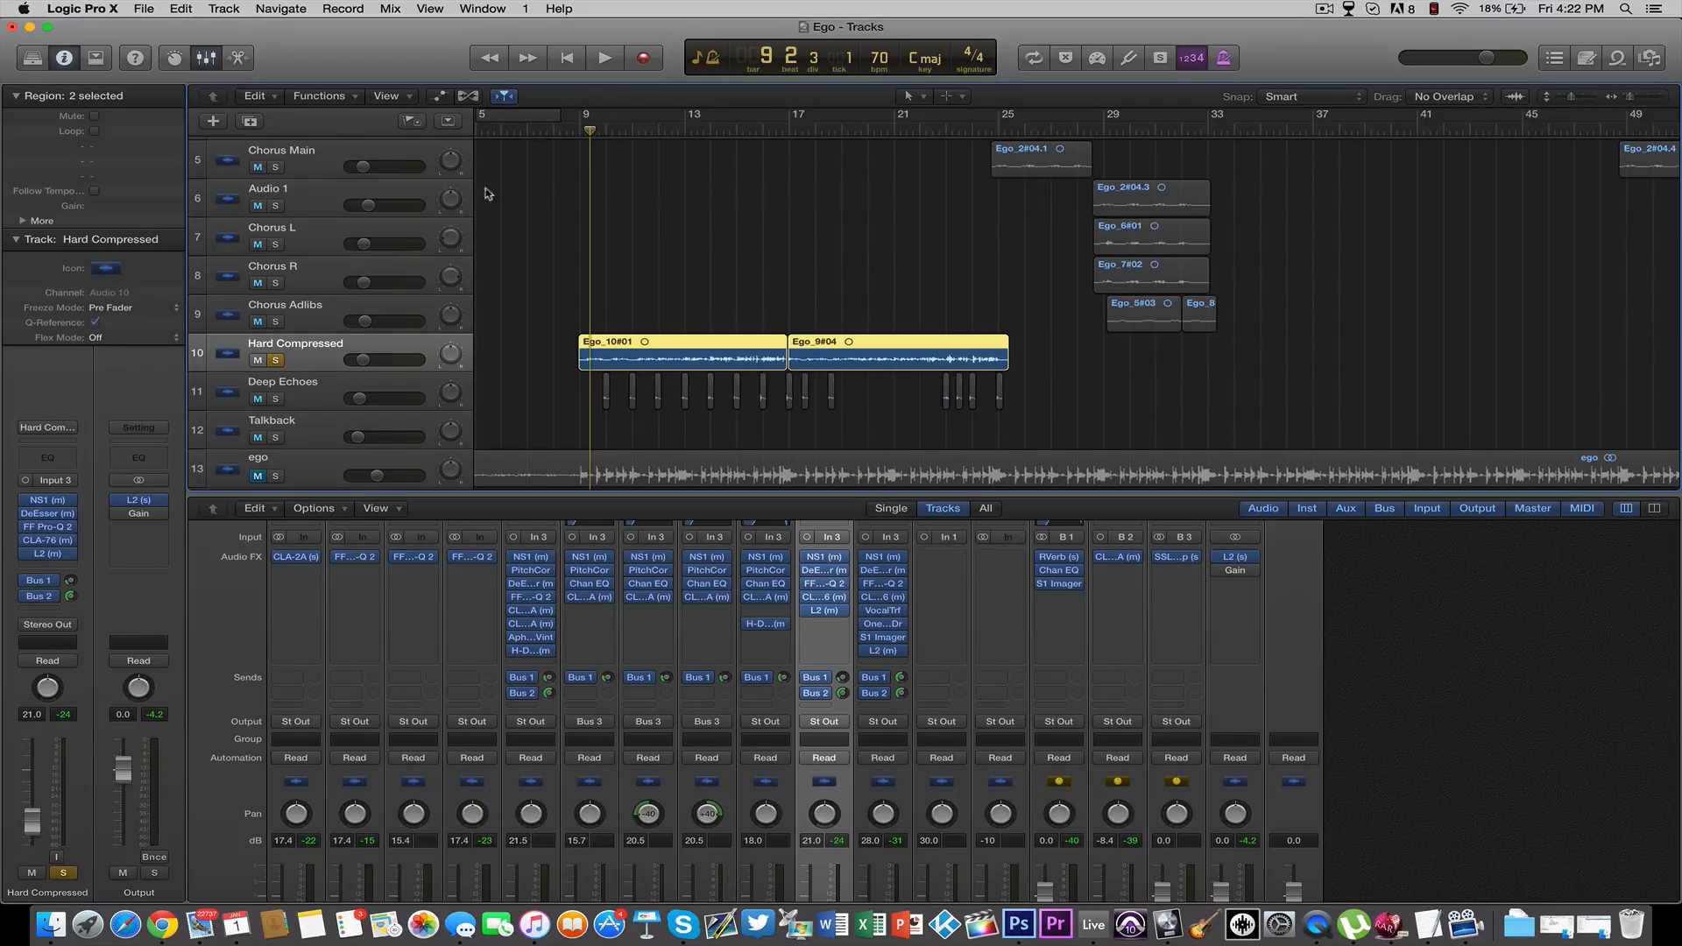
left_click(625, 130)
left_click_drag(635, 130, 652, 131)
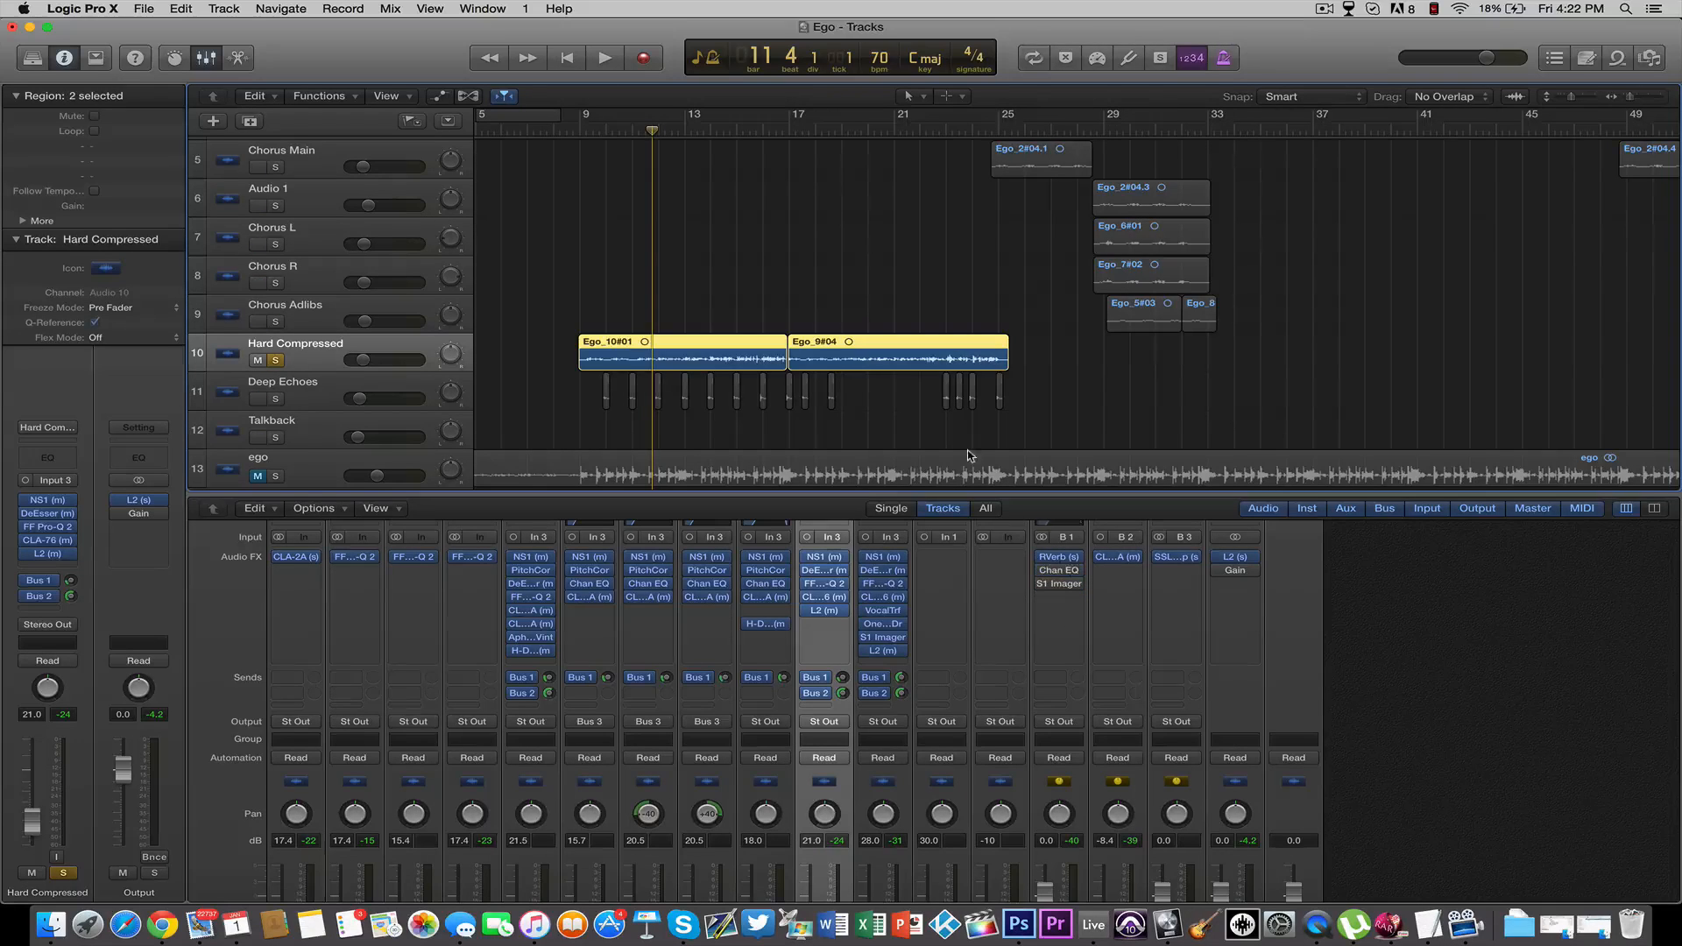
key("super+s")
Inspect the Hard Compressed track's Bus 1 send and the RVerb on Aux 1, close the plug-in and save
left_click(843, 680)
left_click(1058, 556)
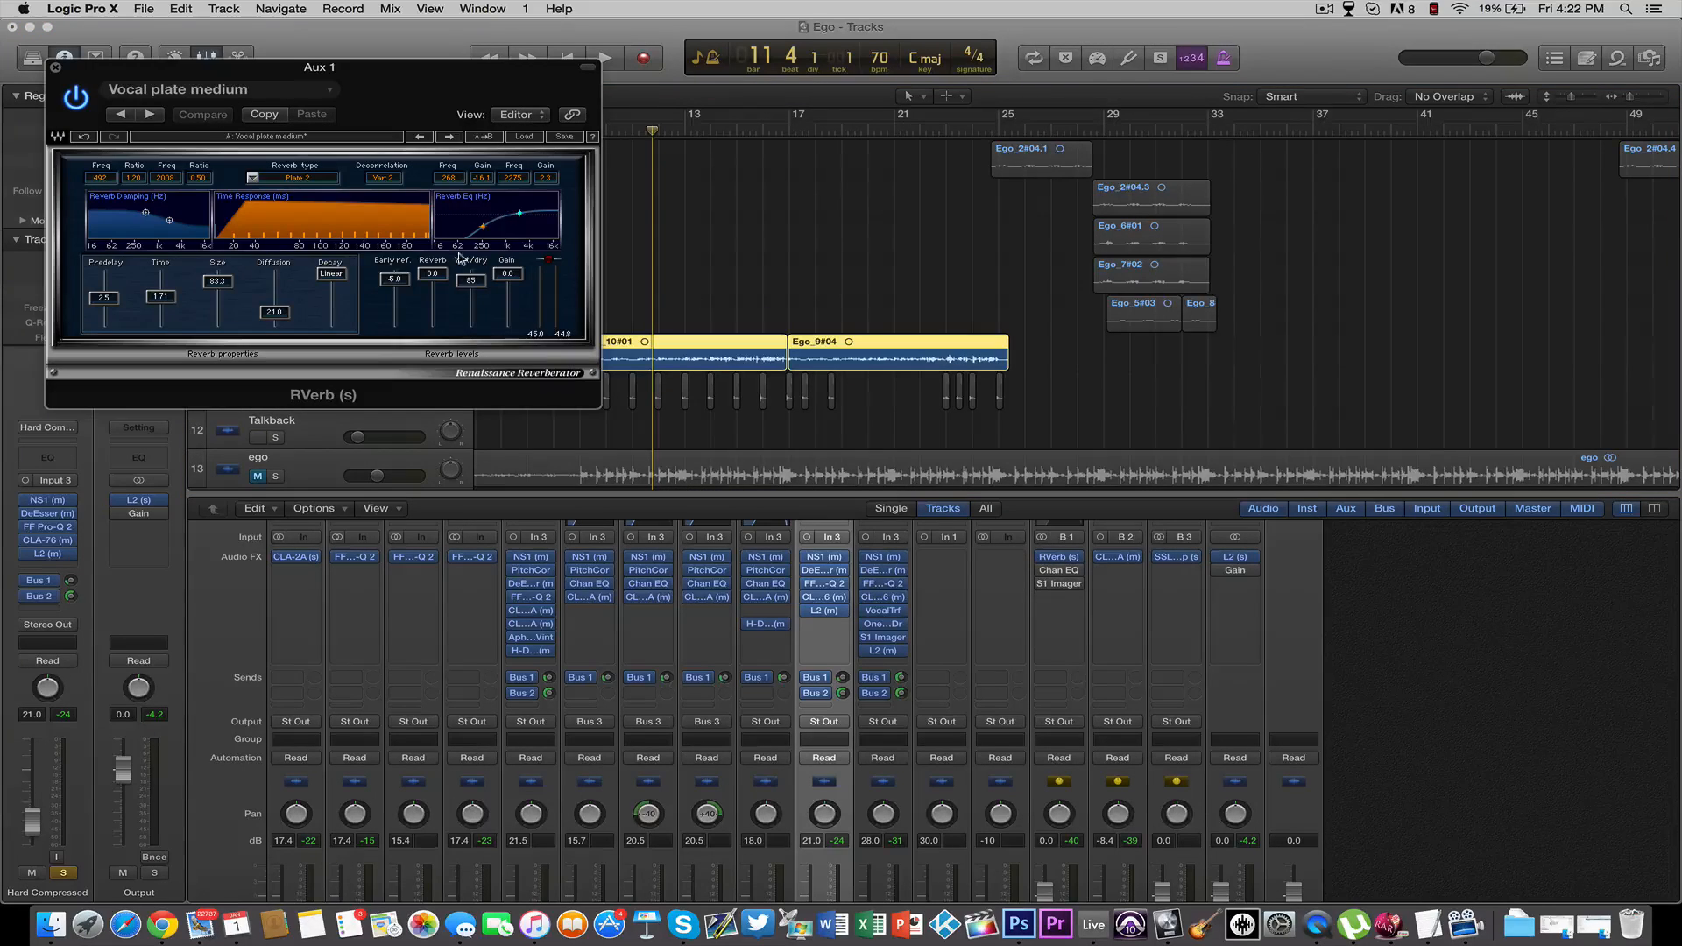
left_click(55, 67)
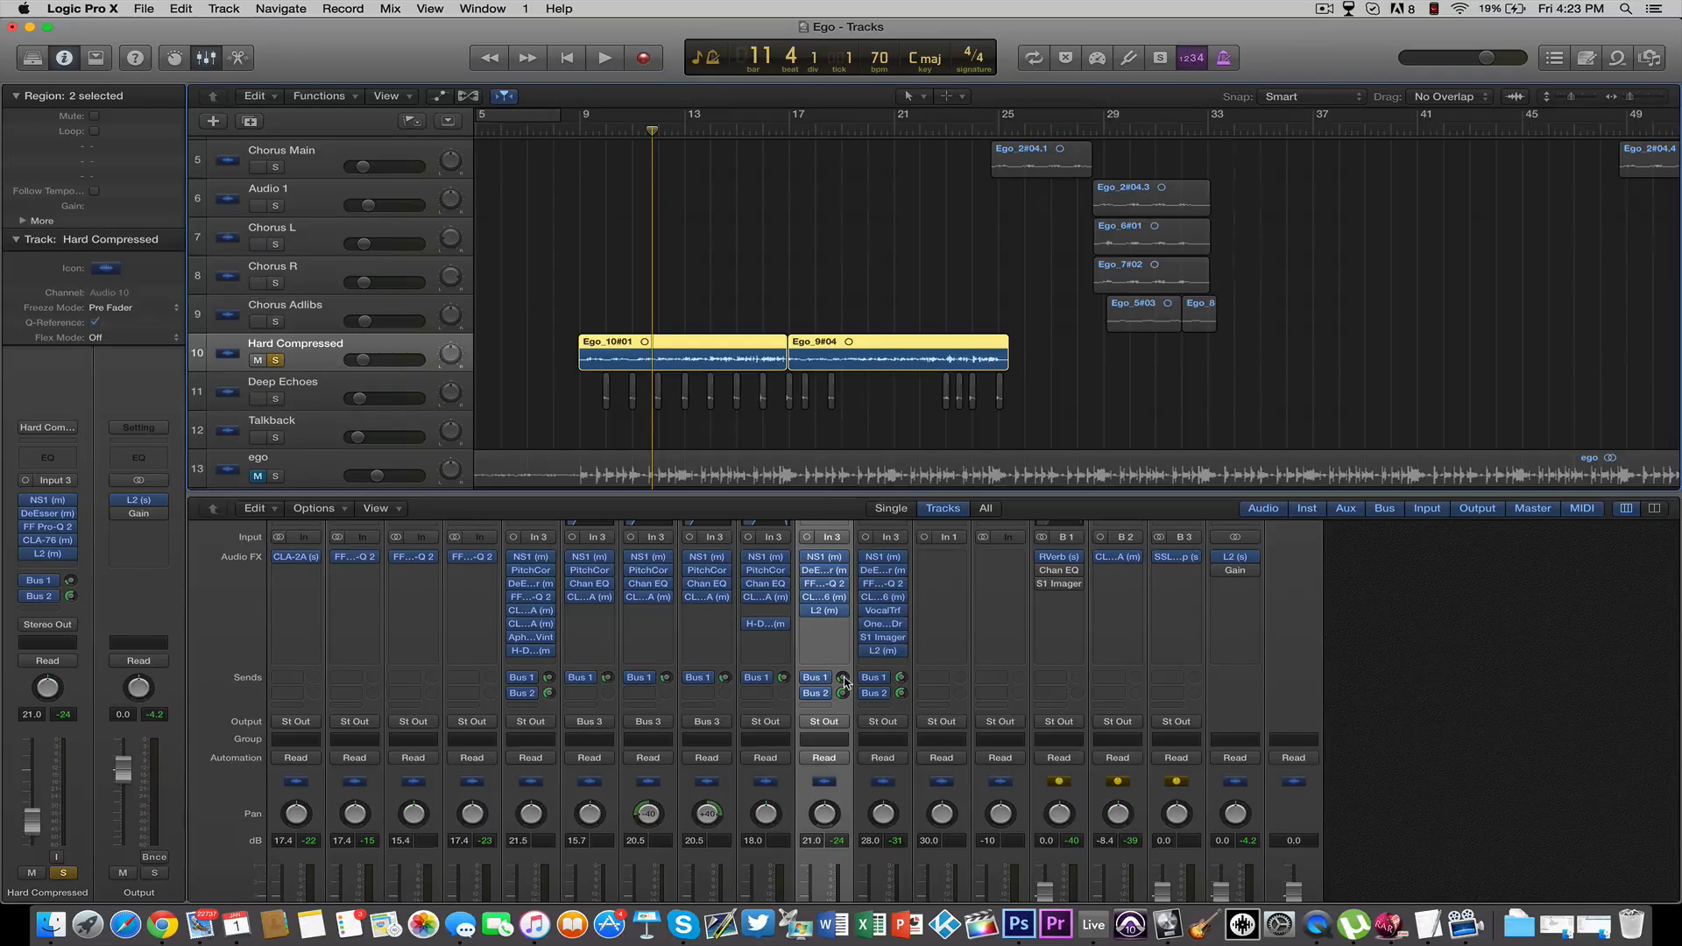
key("super+s")
left_click(936, 682)
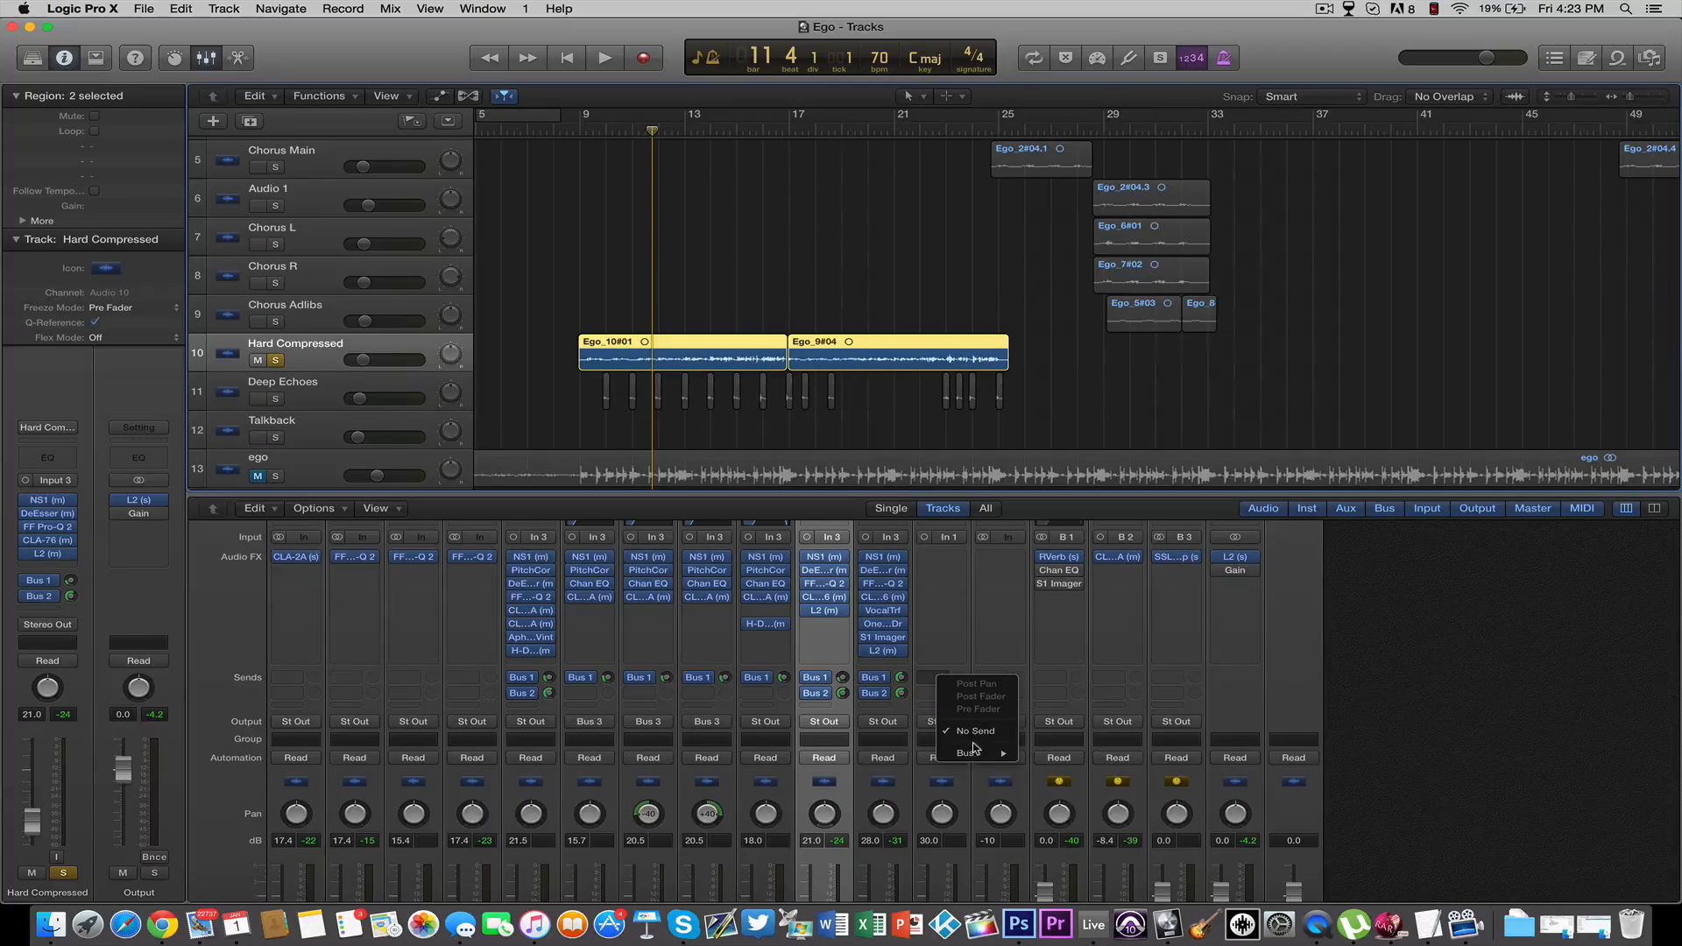
mouse_move(965, 753)
left_click(1449, 663)
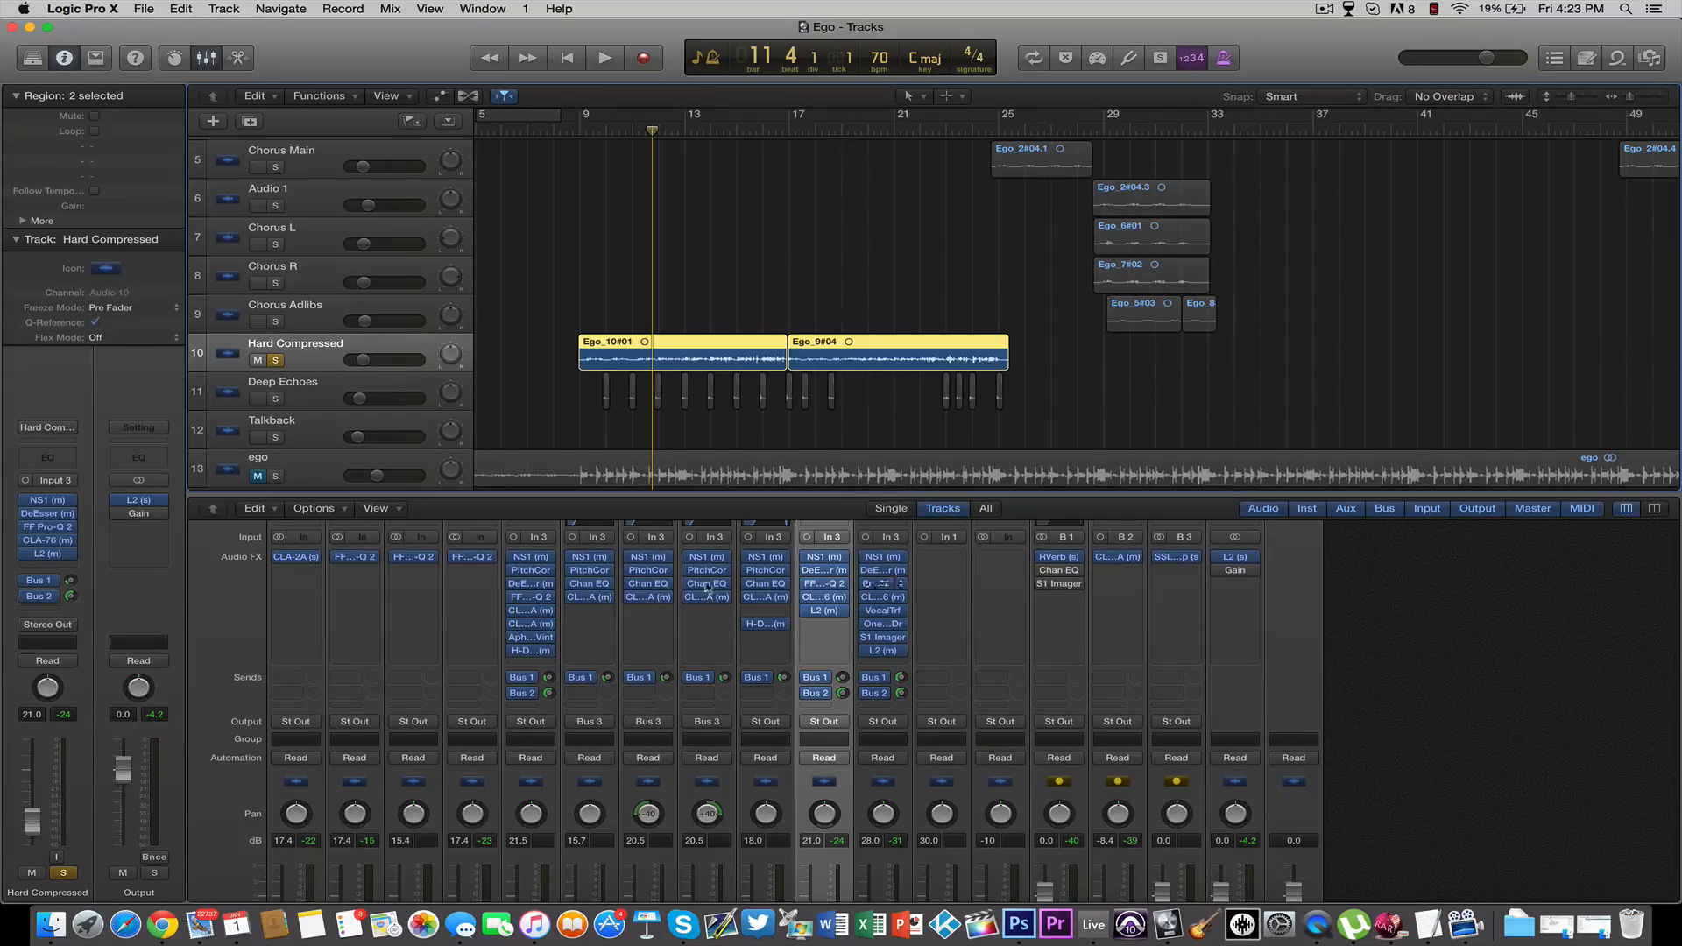
Rename the Aux 1 channel strip in the mixer as Reverb
scroll(1060, 846, "down", 3)
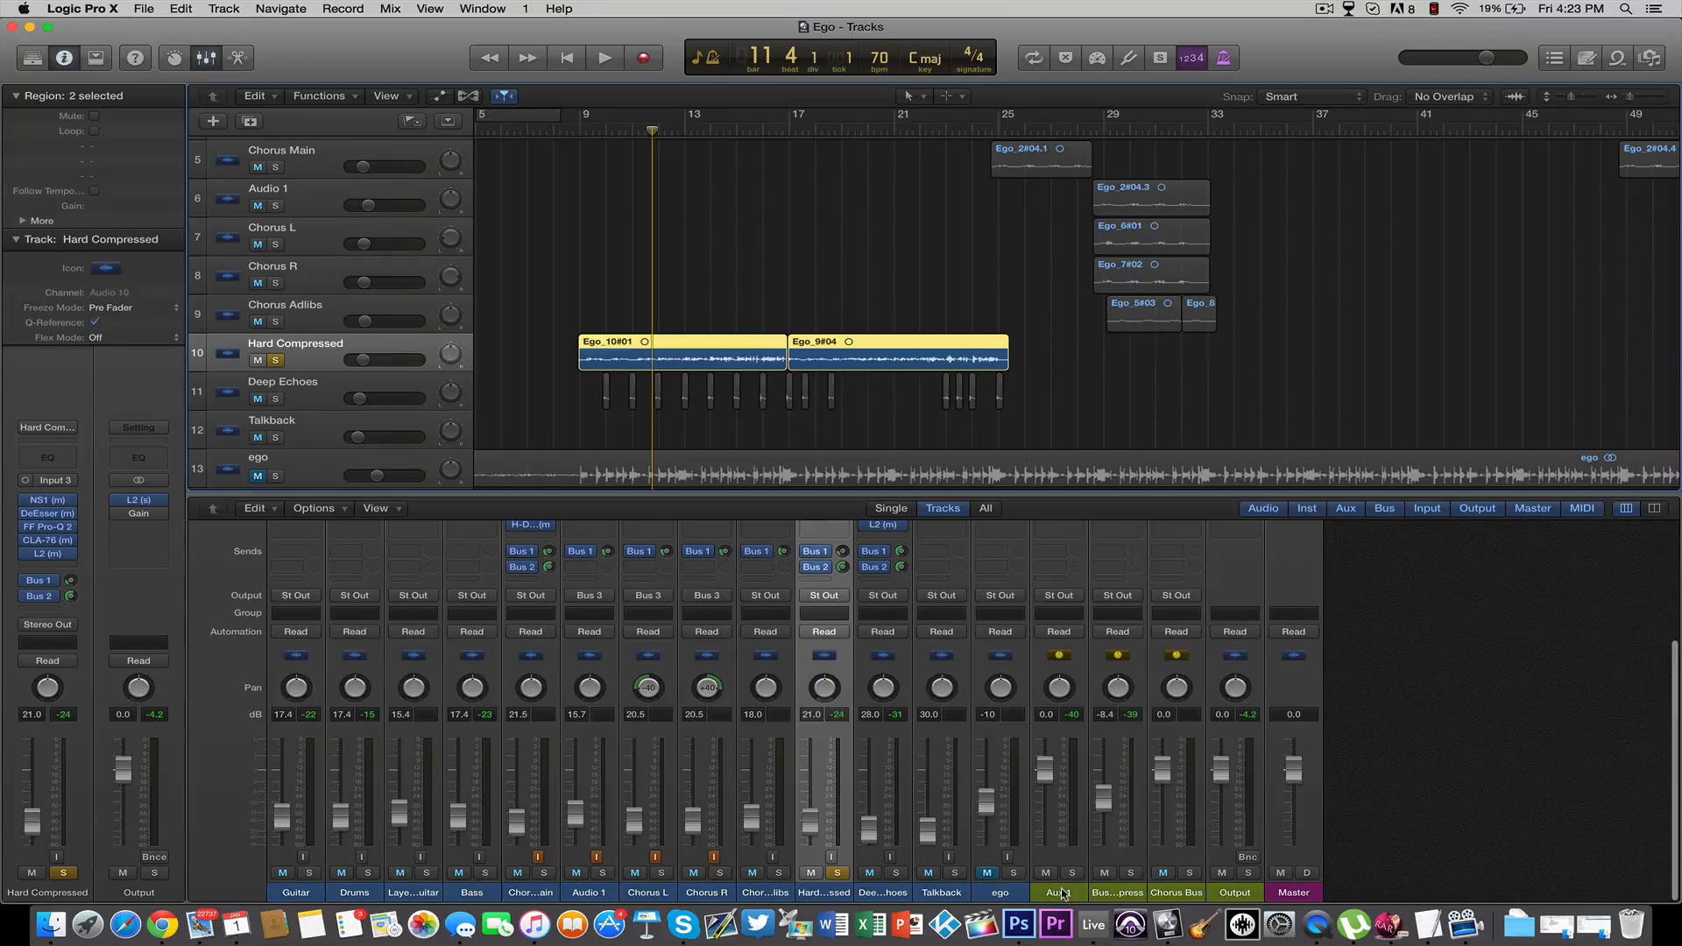
scroll(1078, 671, "up", 3)
scroll(1078, 671, "down", 3)
scroll(1070, 788, "up", 1)
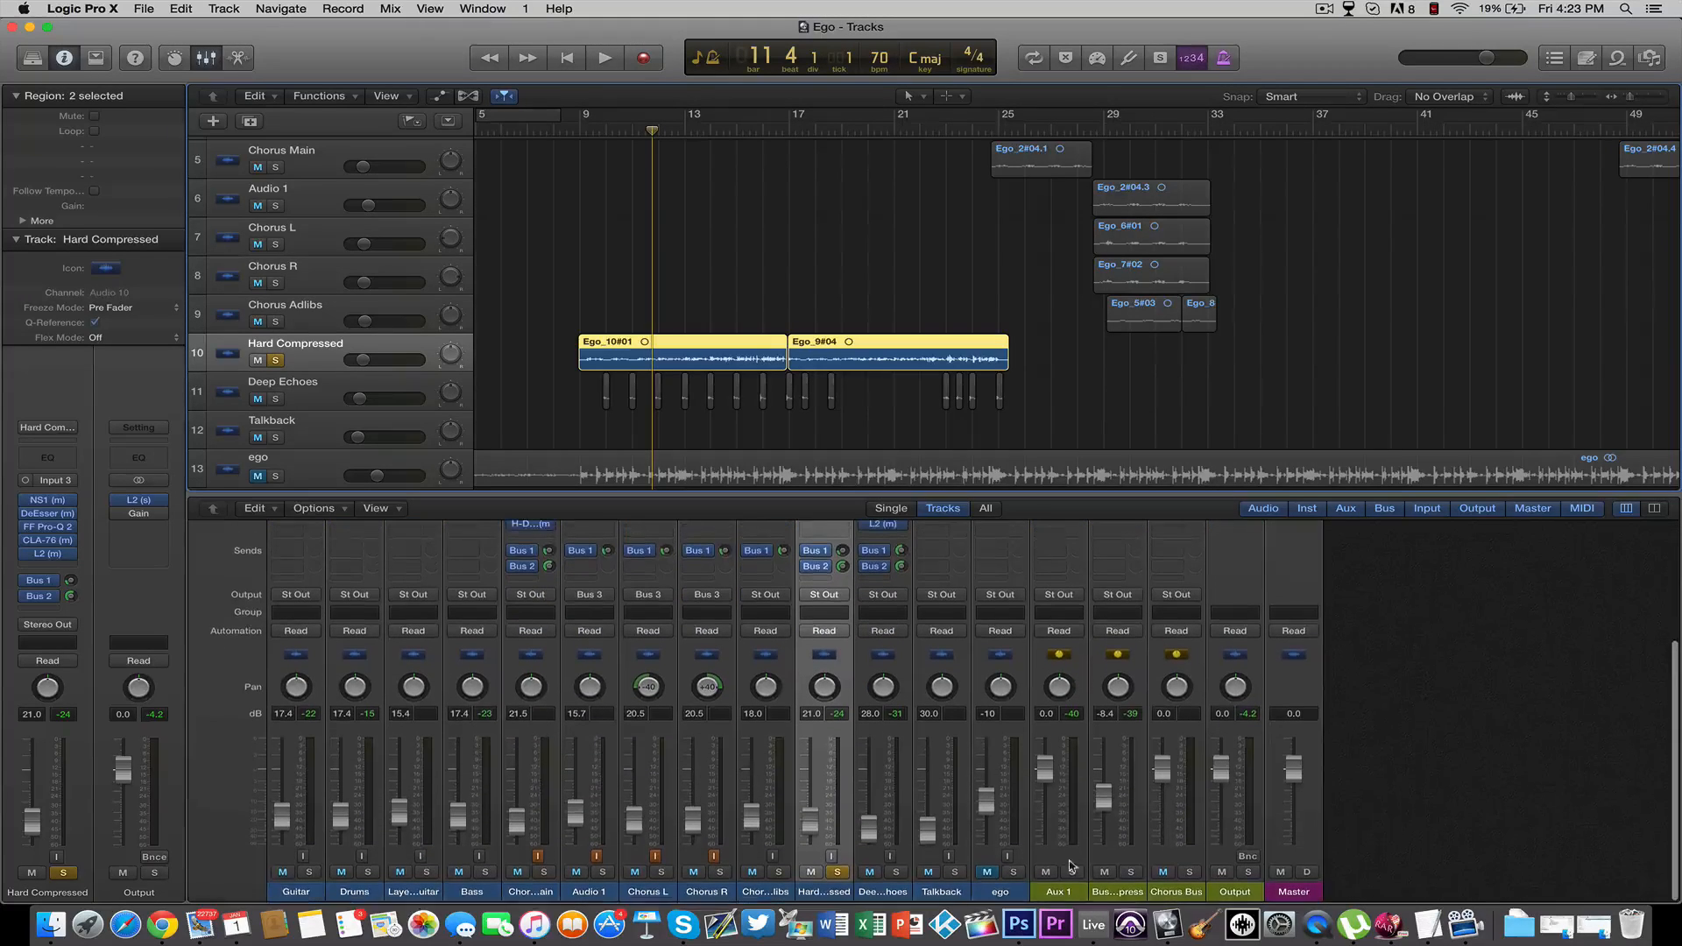
left_click(1060, 892)
type("Reverb")
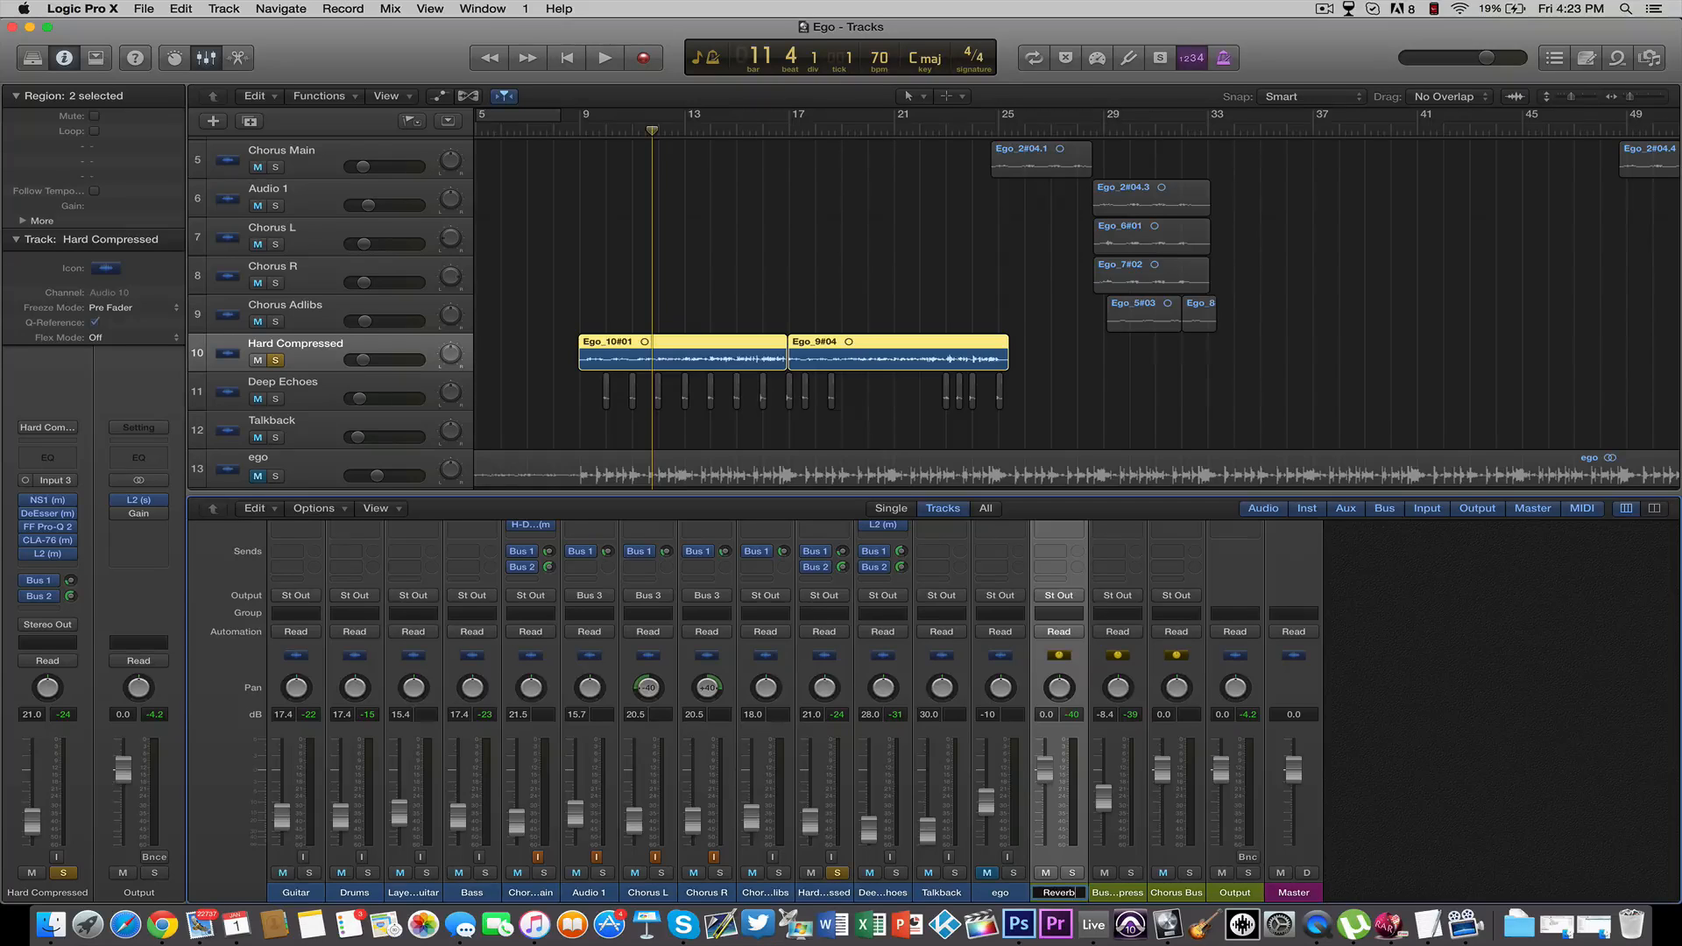
key("Return")
Load the Vocal plate medium preset from the Plates category into the RVerb on the Reverb channel
scroll(1311, 657, "up", 4)
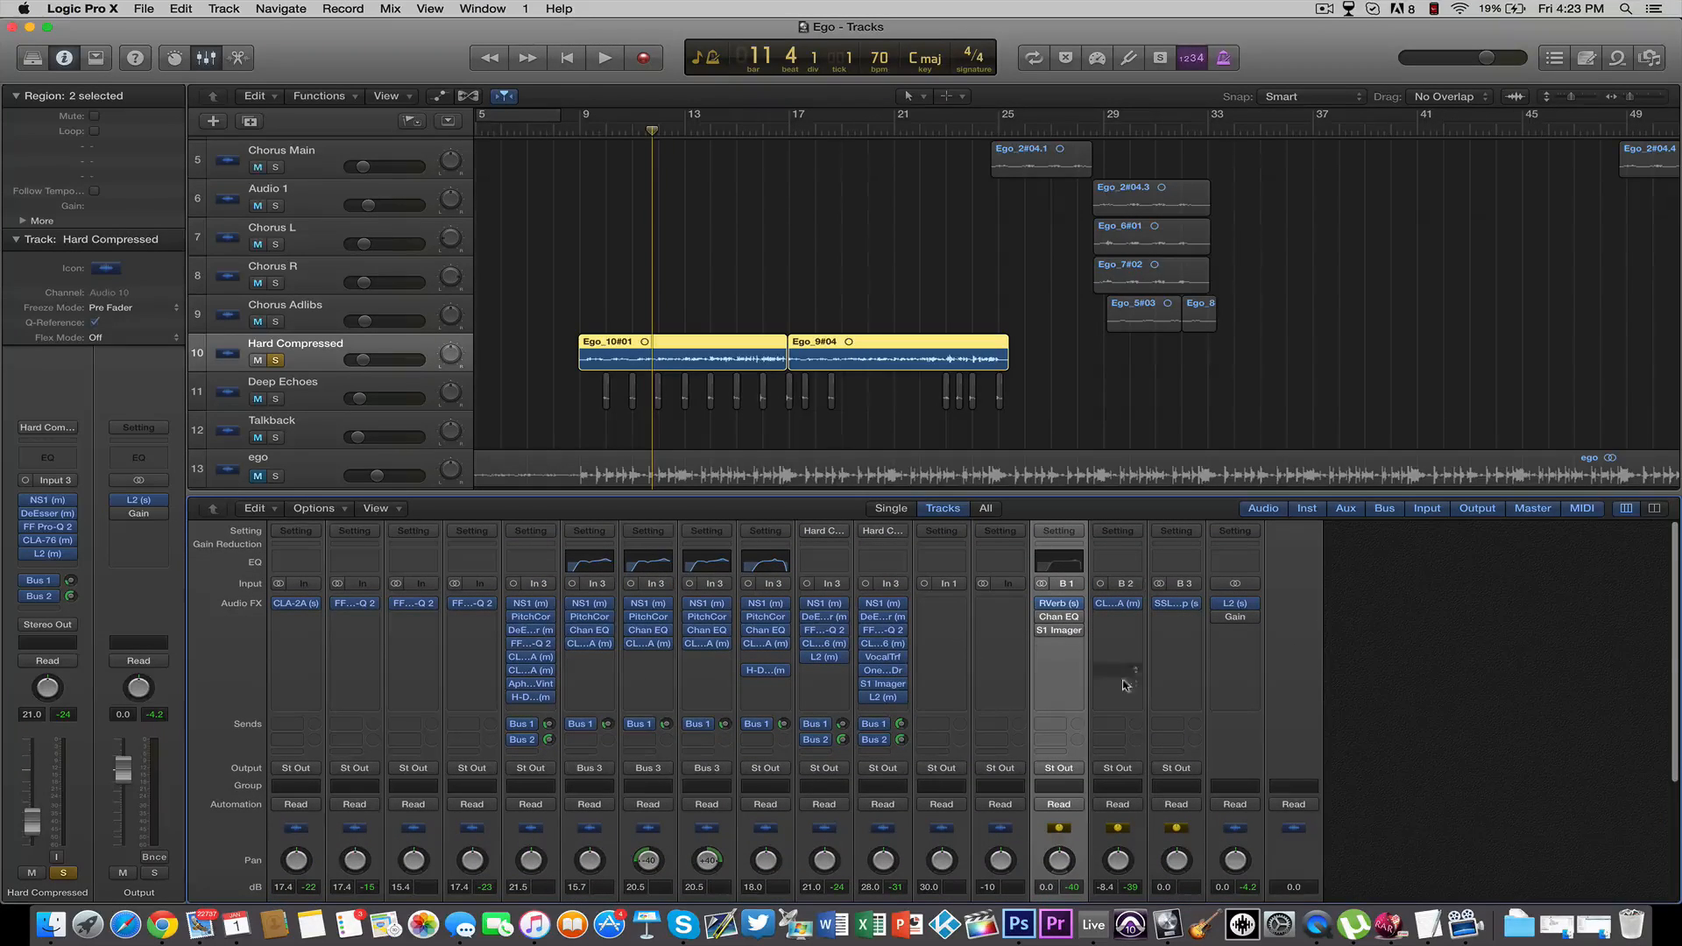
left_click(843, 727)
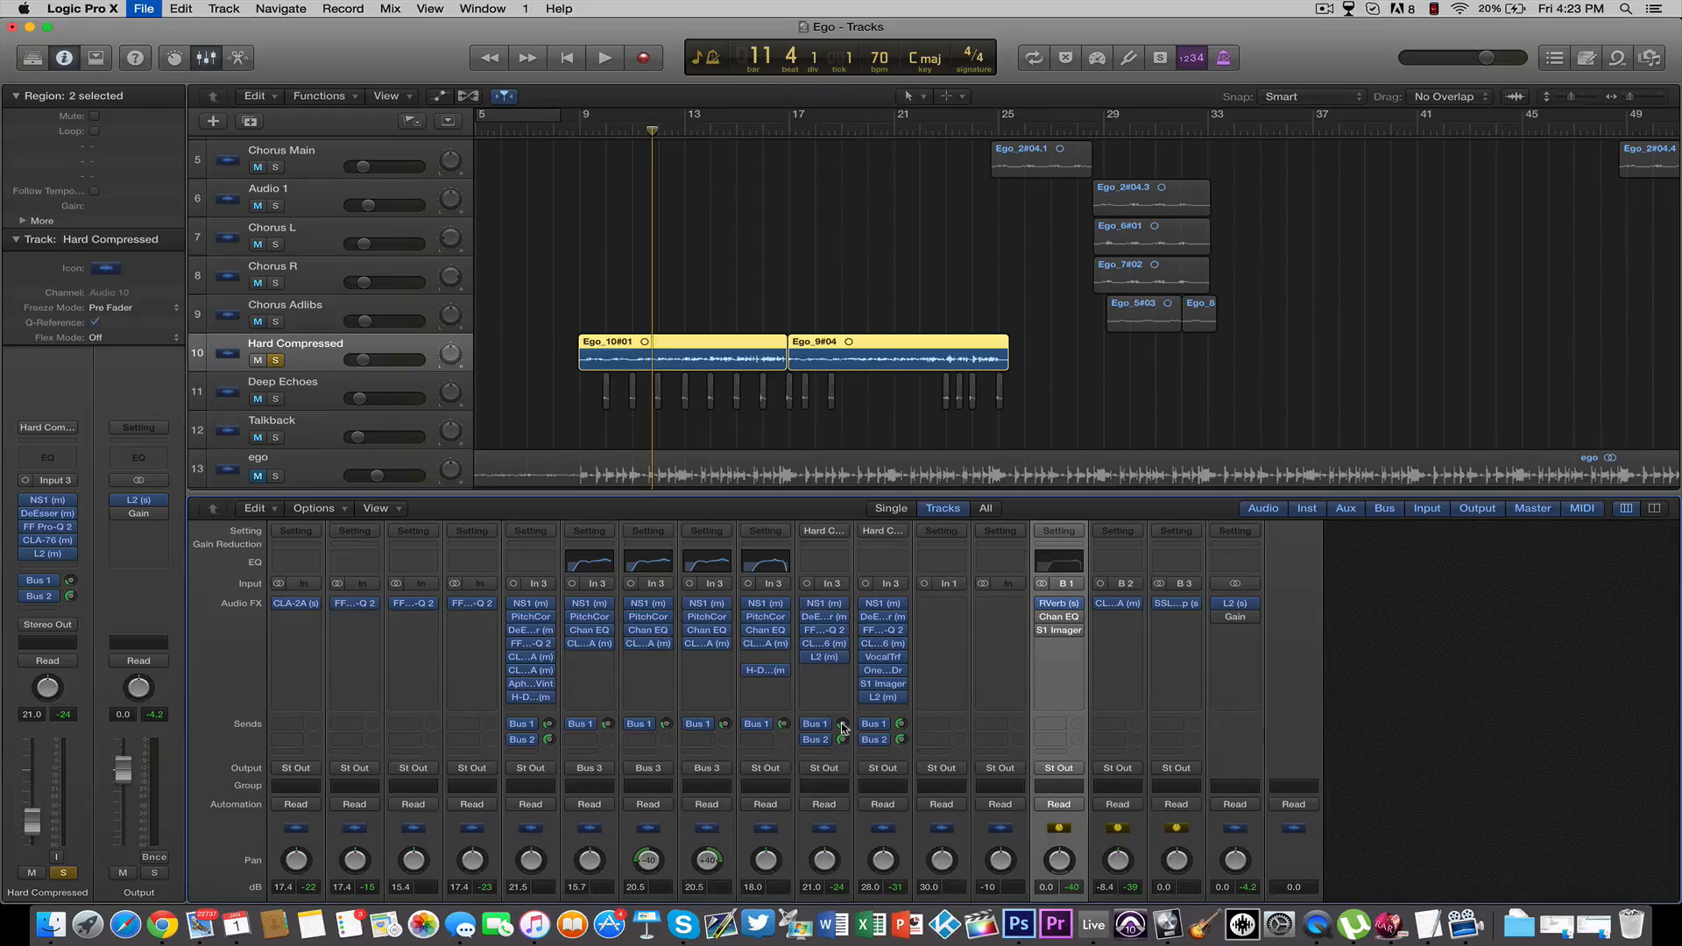
mouse_move(1060, 620)
left_click(1060, 604)
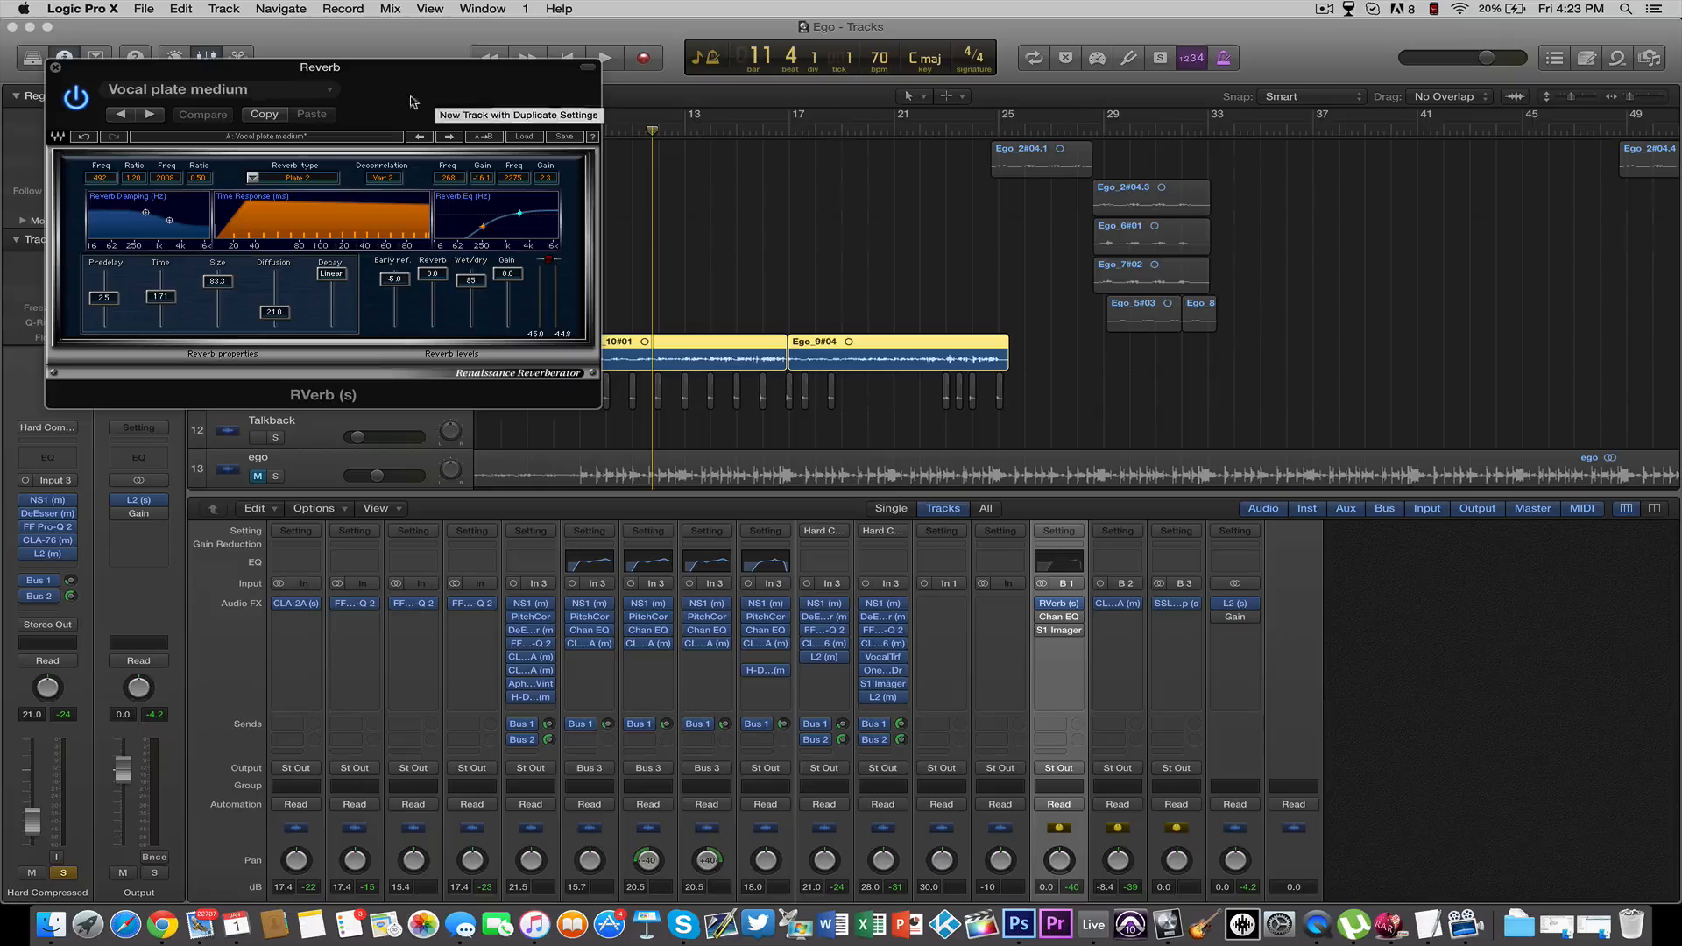
left_click_drag(400, 94, 392, 44)
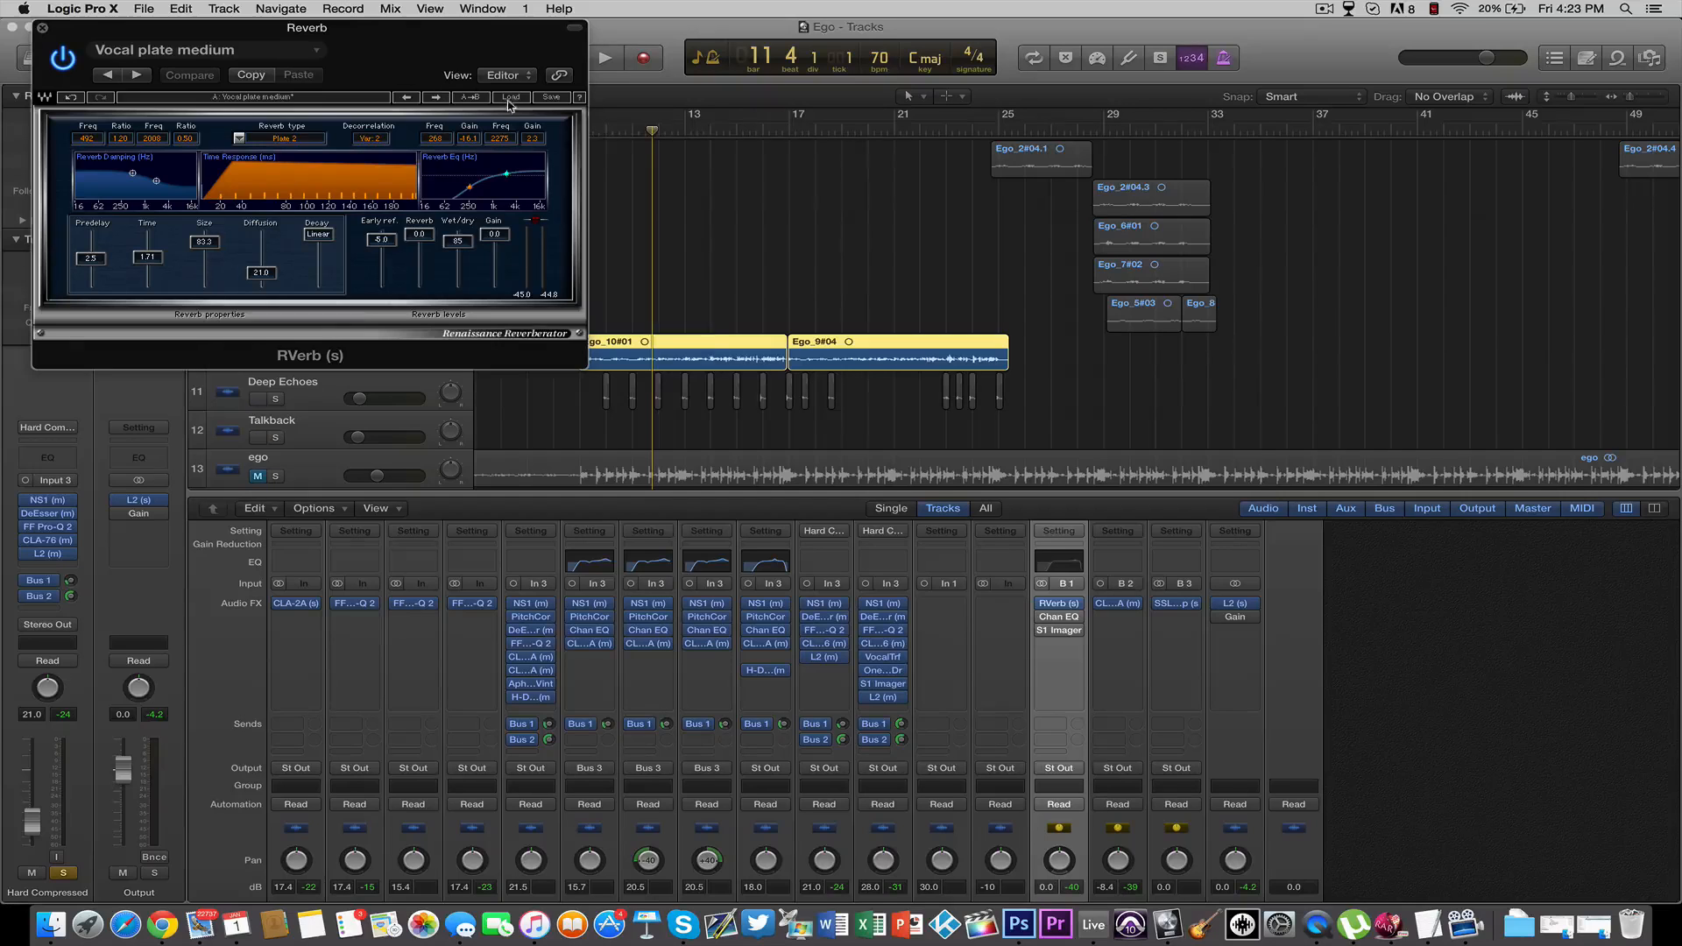
left_click(510, 98)
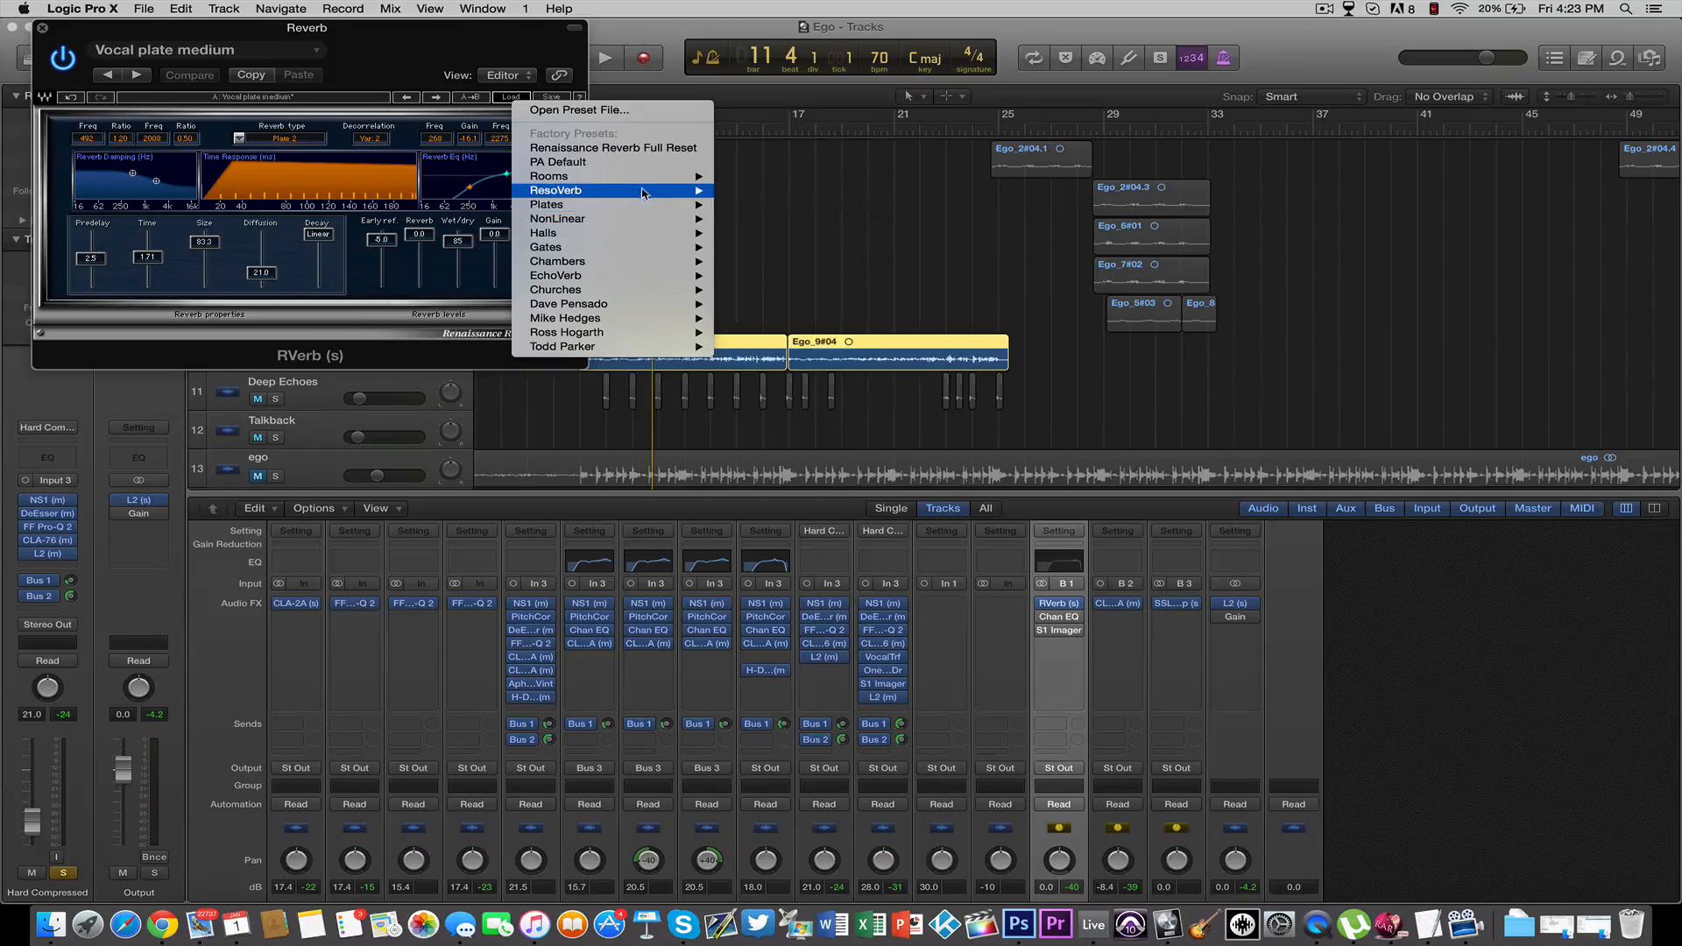
mouse_move(642, 208)
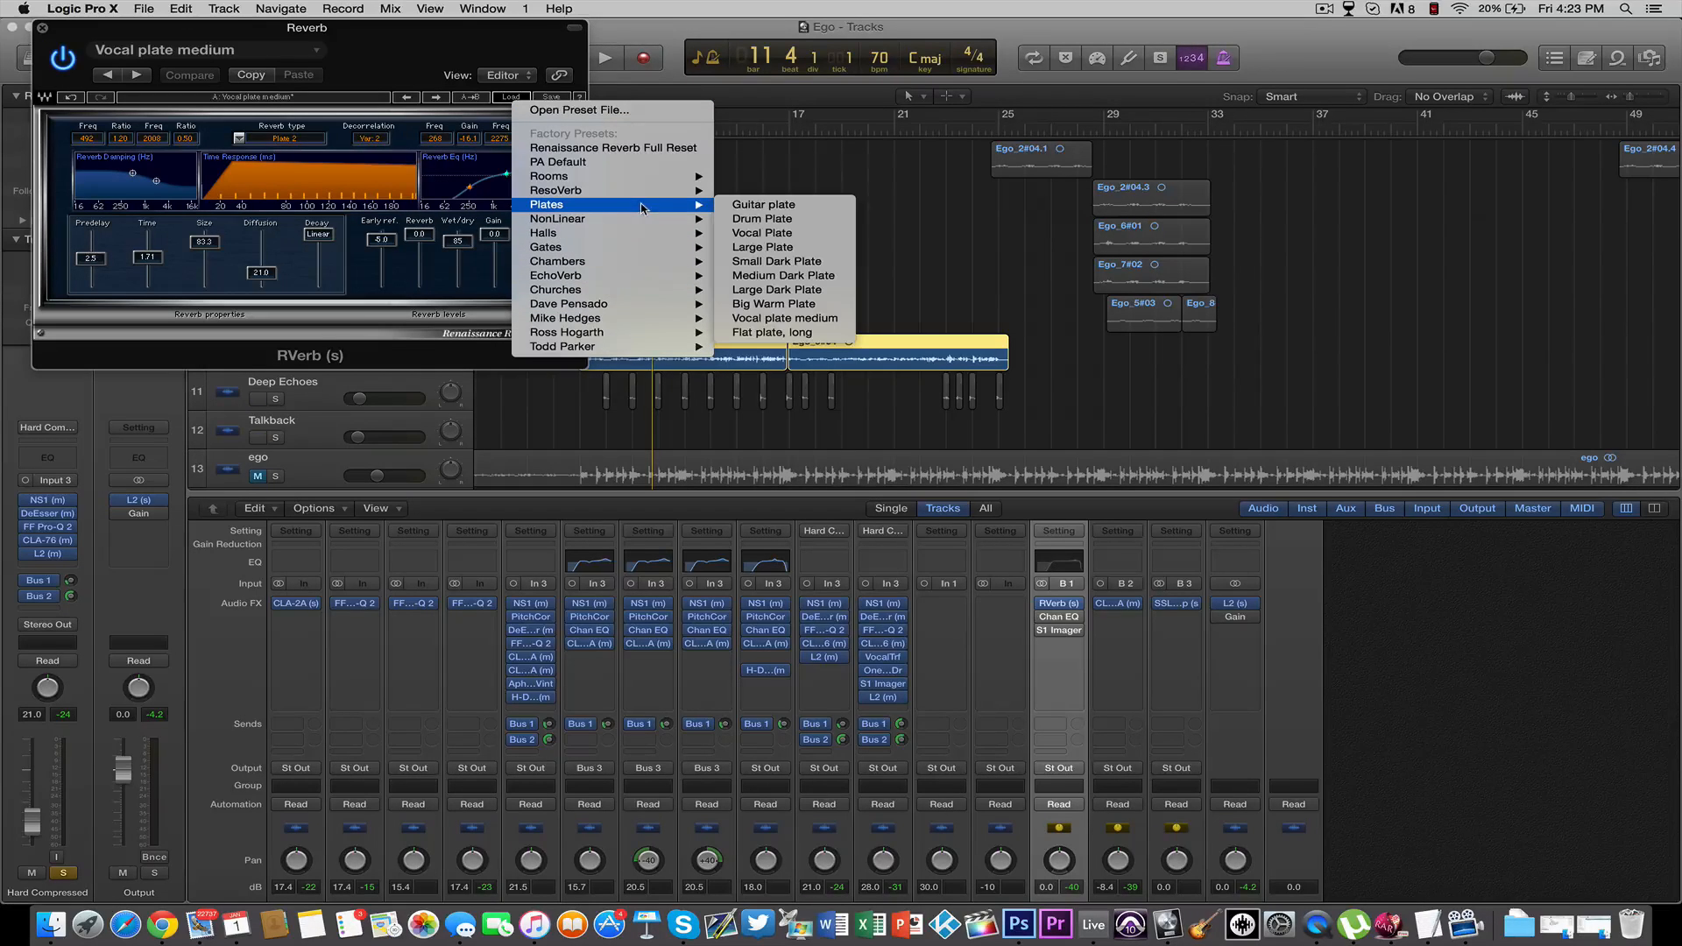
left_click(833, 319)
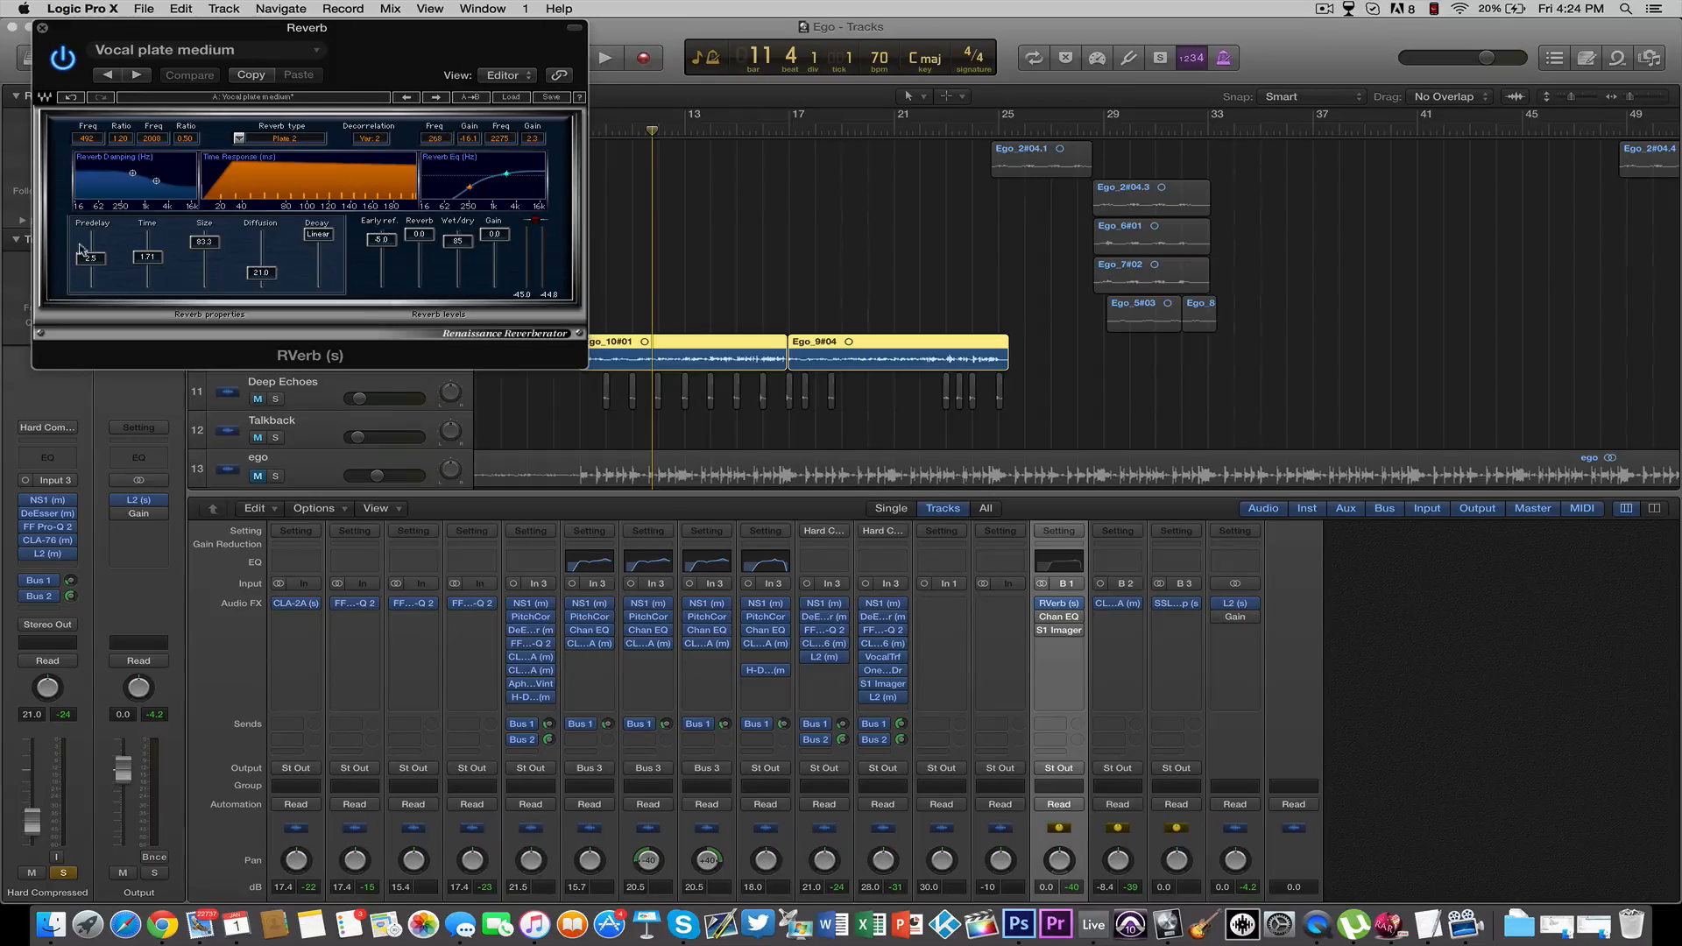
Examine the RVerb's time and reverb EQ settings, close the plug-in and save the project
left_click(158, 261)
left_click_drag(410, 50, 447, 160)
left_click(543, 284)
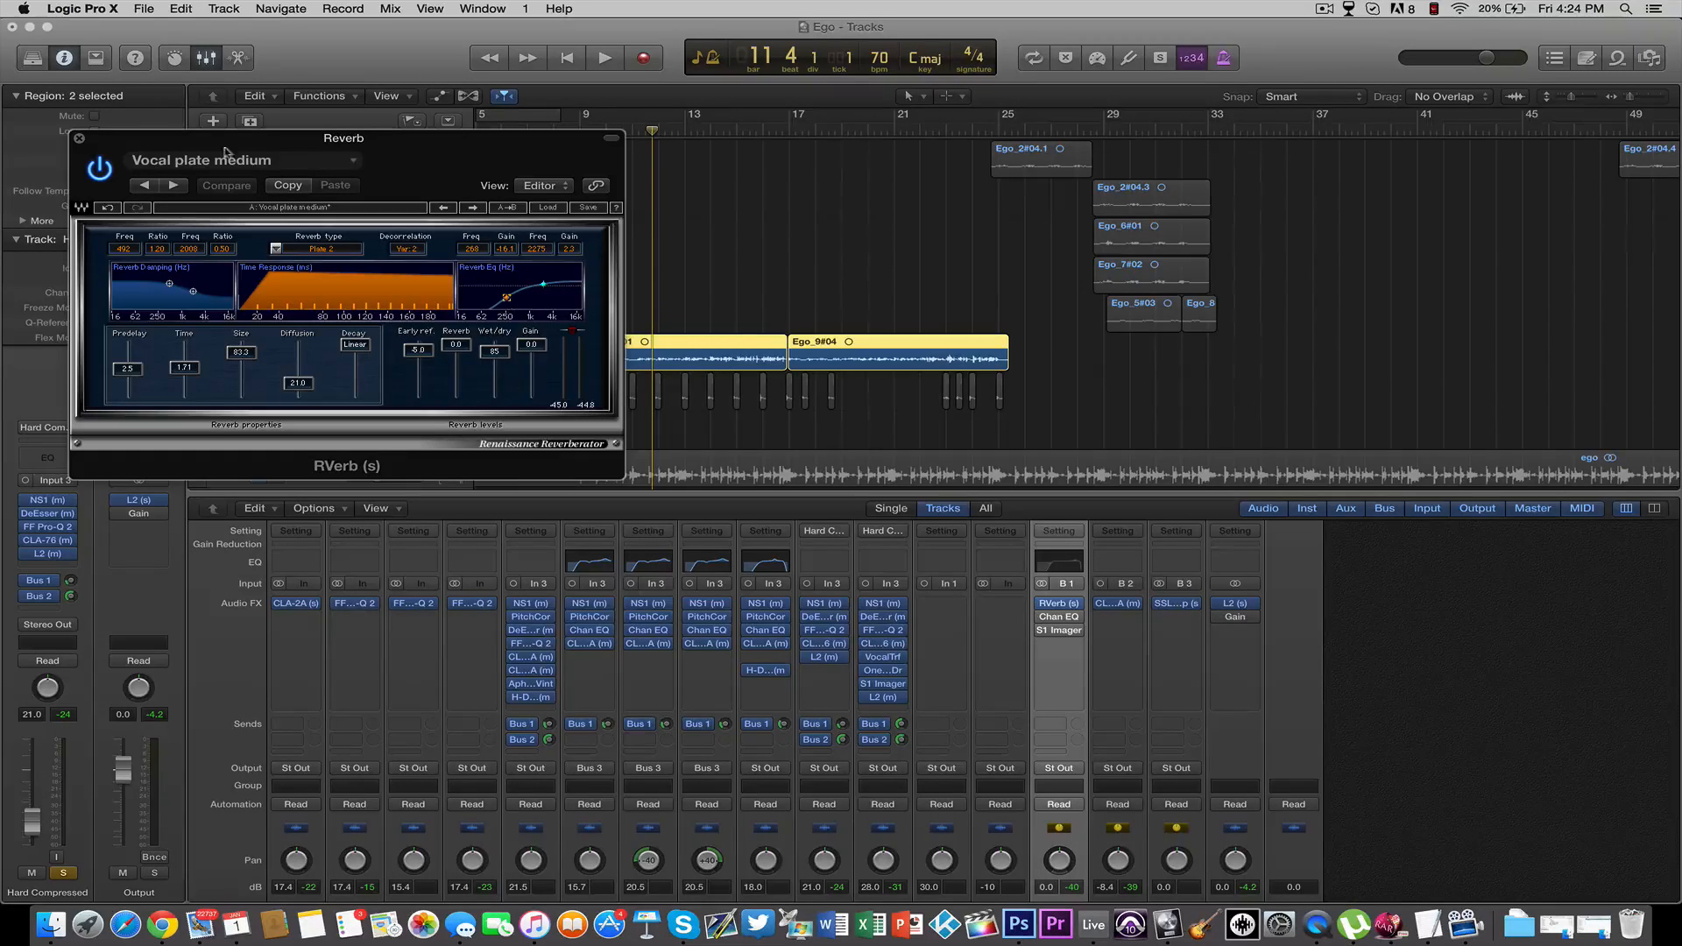
left_click(79, 138)
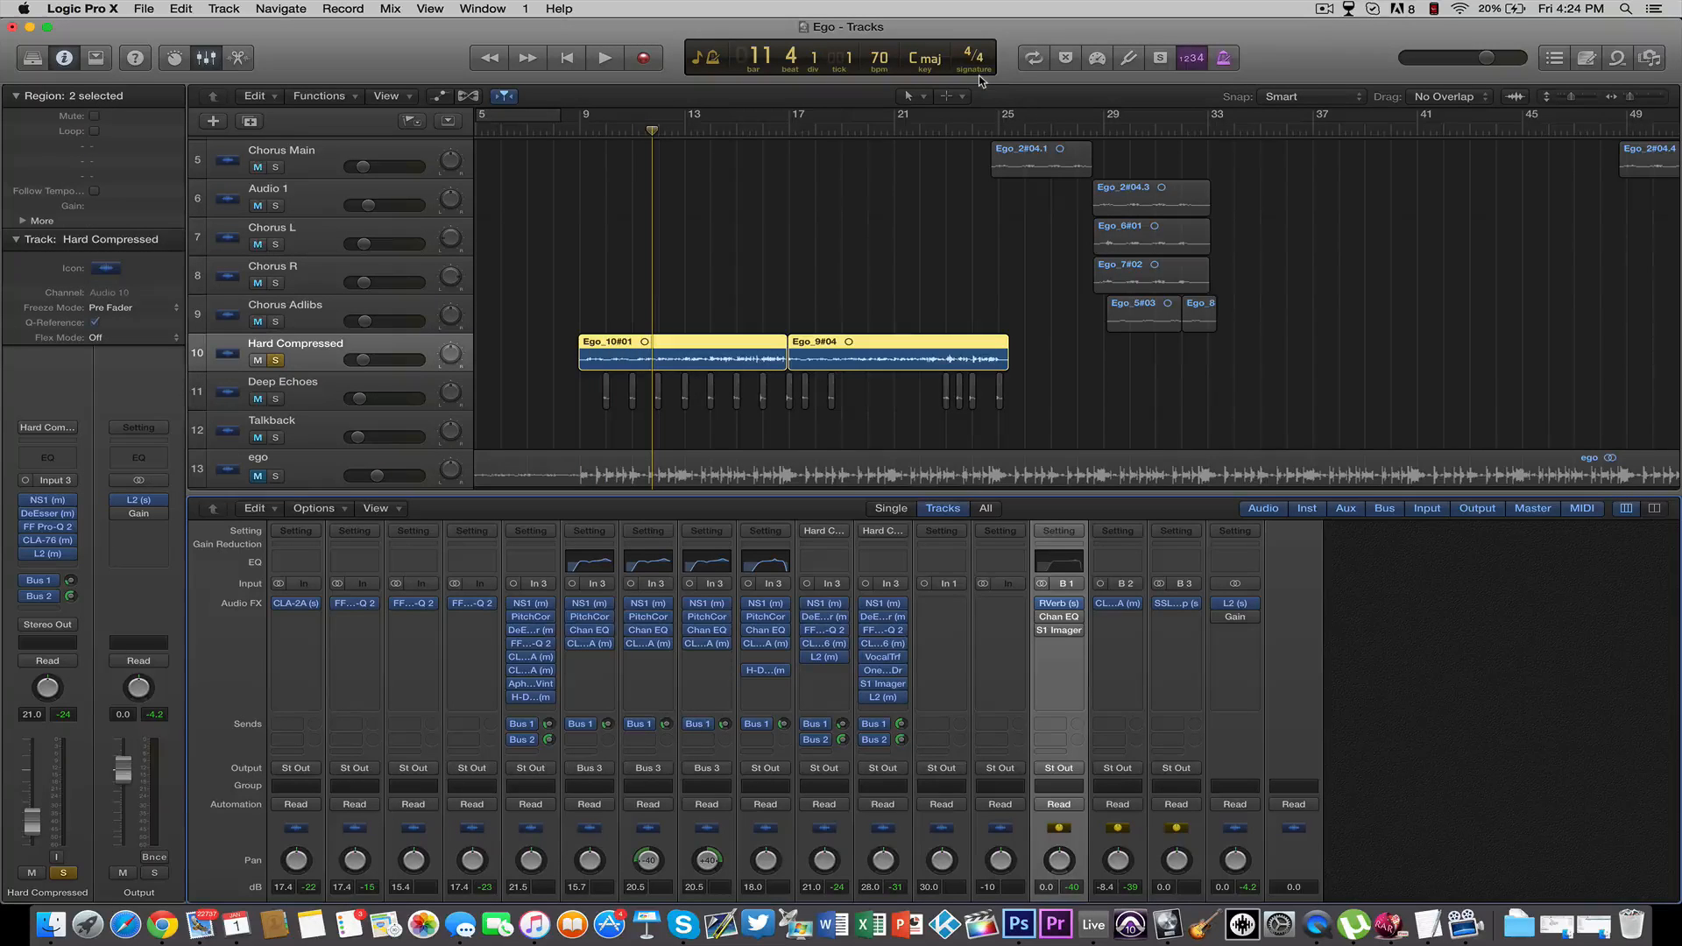
key("super+s")
Enable the Channel EQ on the Reverb channel, inspect its curve and save the project
left_click(1042, 618)
left_click(1059, 618)
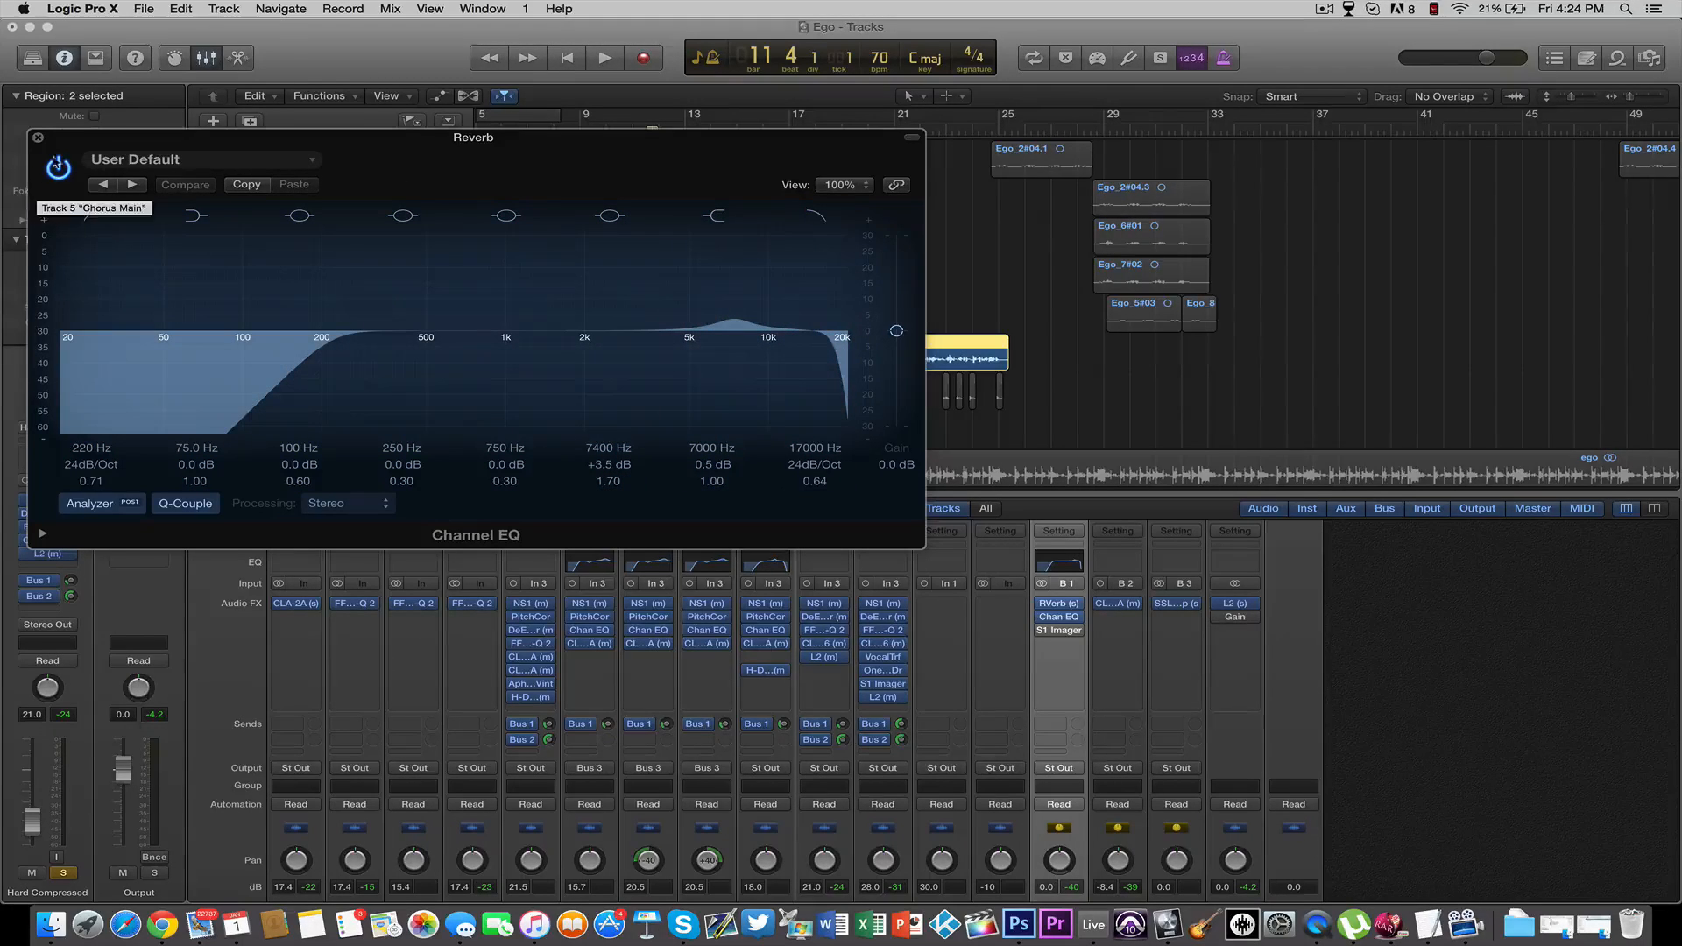
left_click(37, 138)
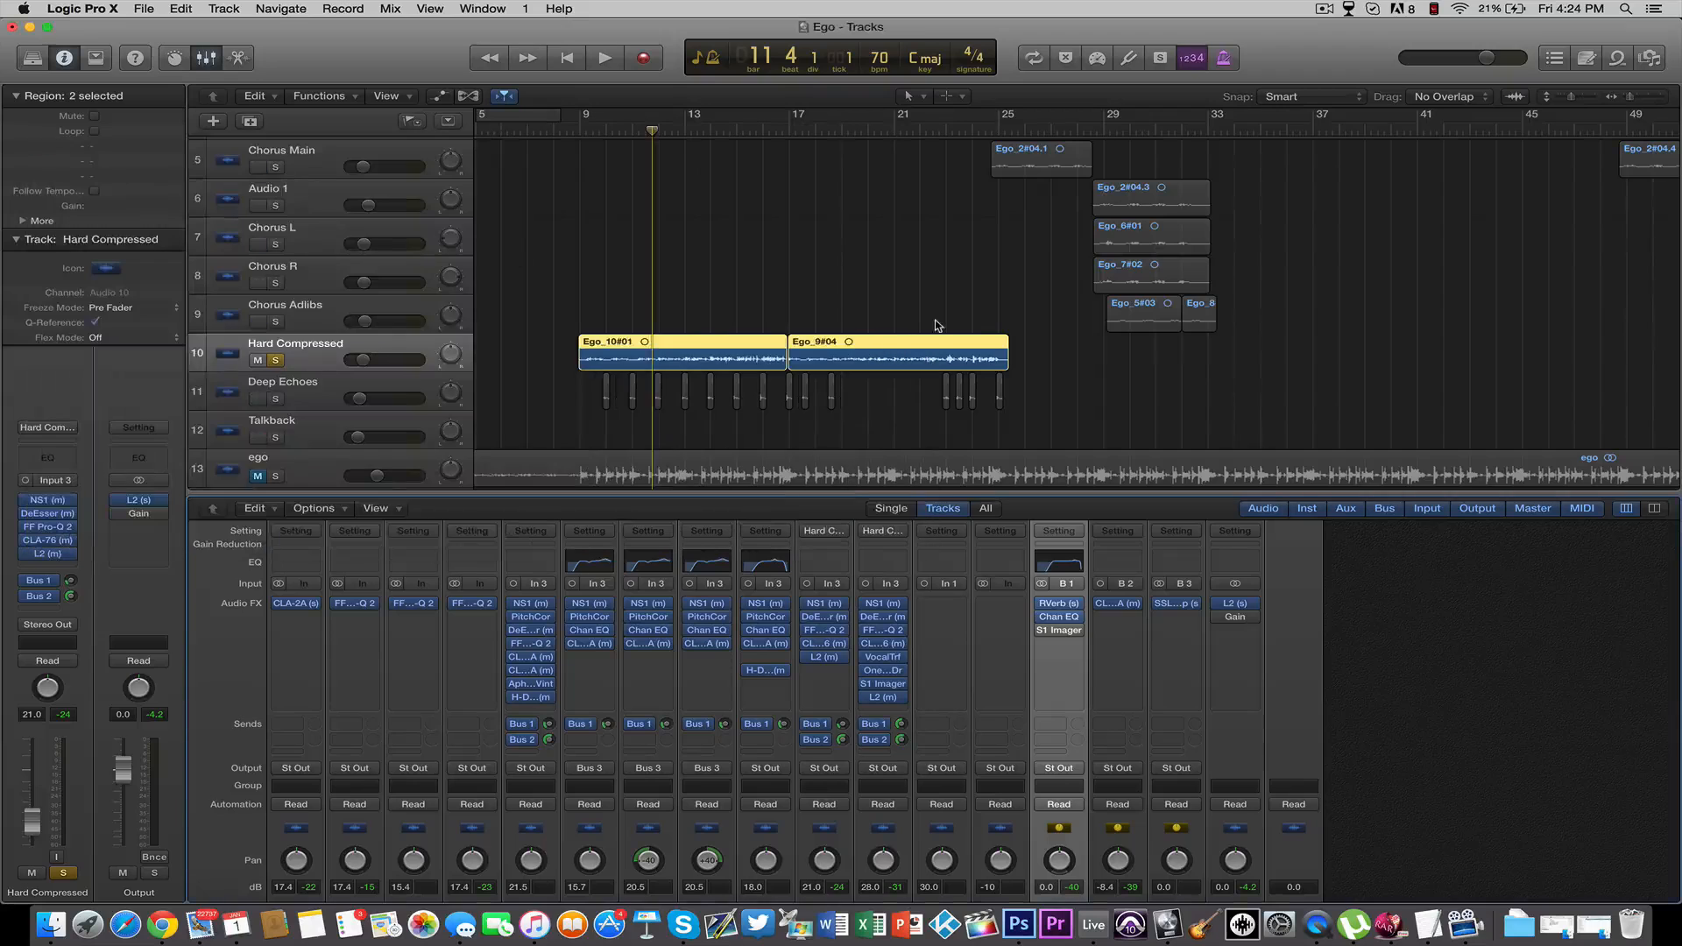
key("super+s")
Listen to the soloed Hard Compressed vocal with the reverb EQ enabled and recheck the RVerb settings
key("space")
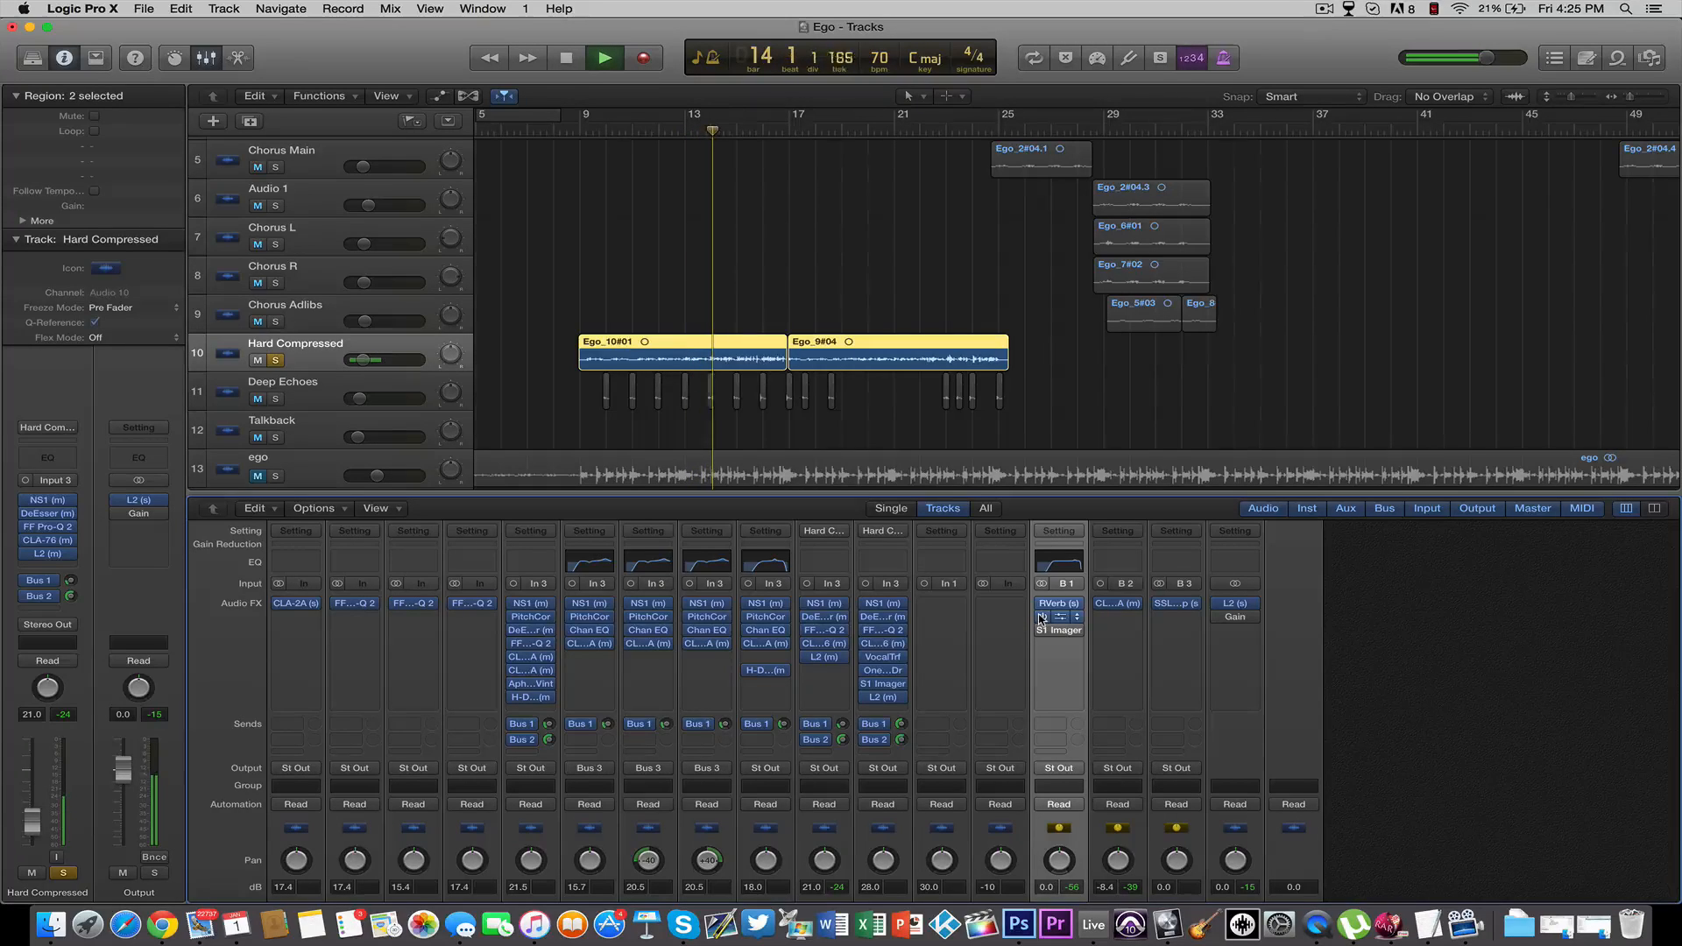
key("space")
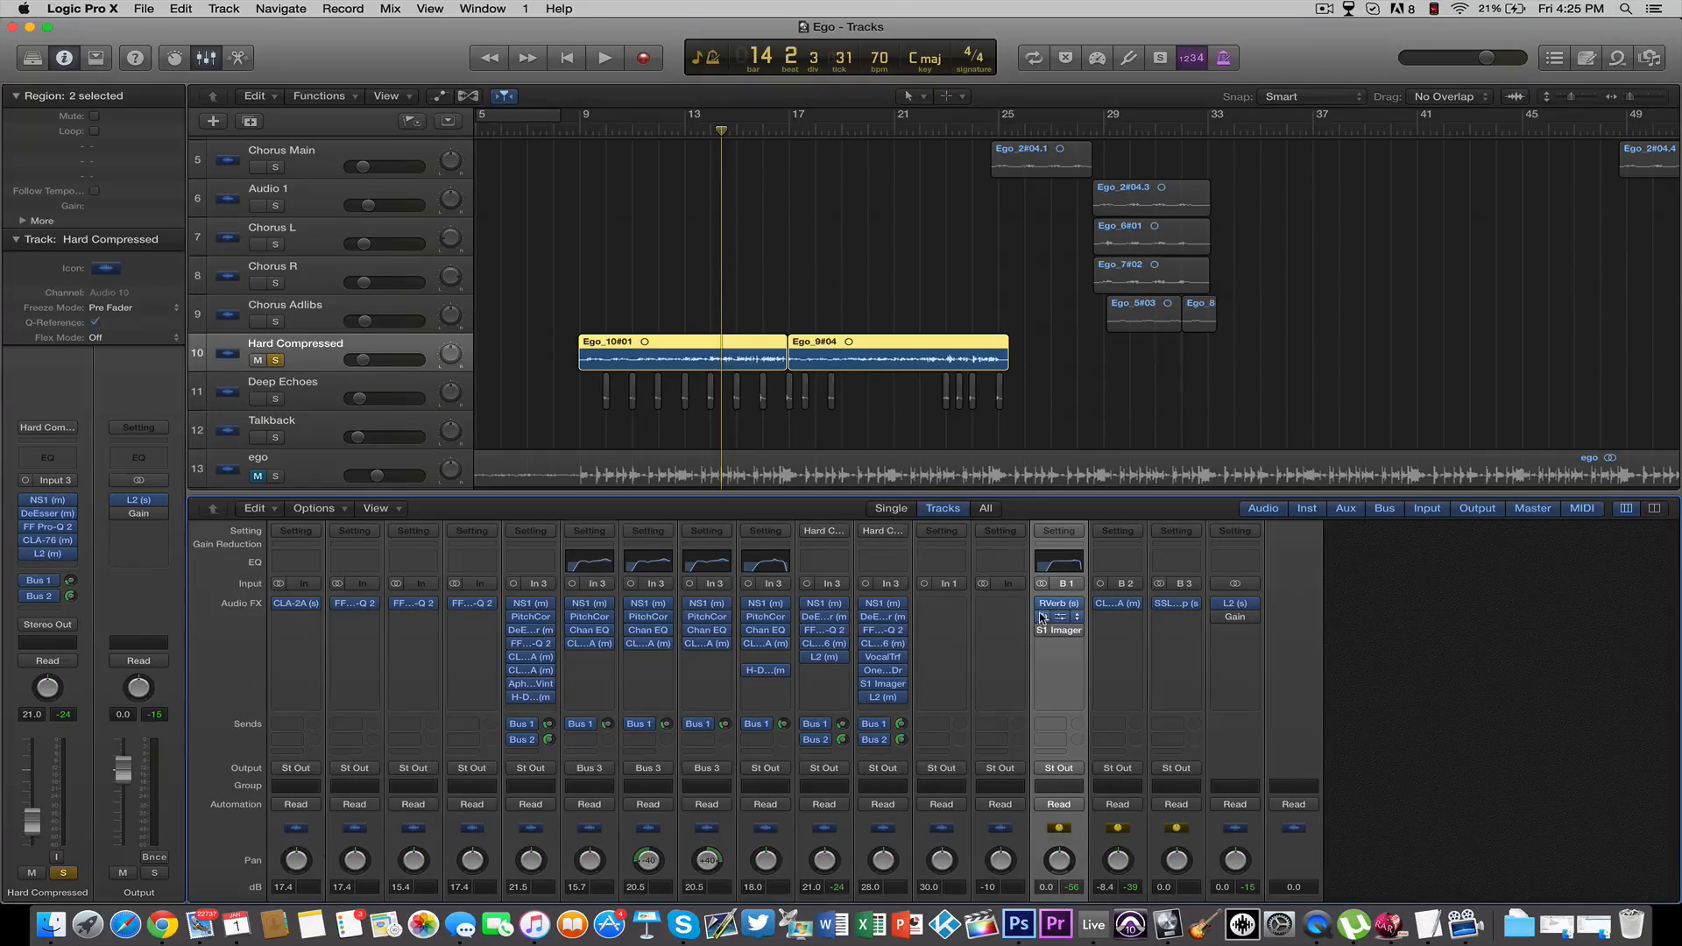
left_click(1058, 605)
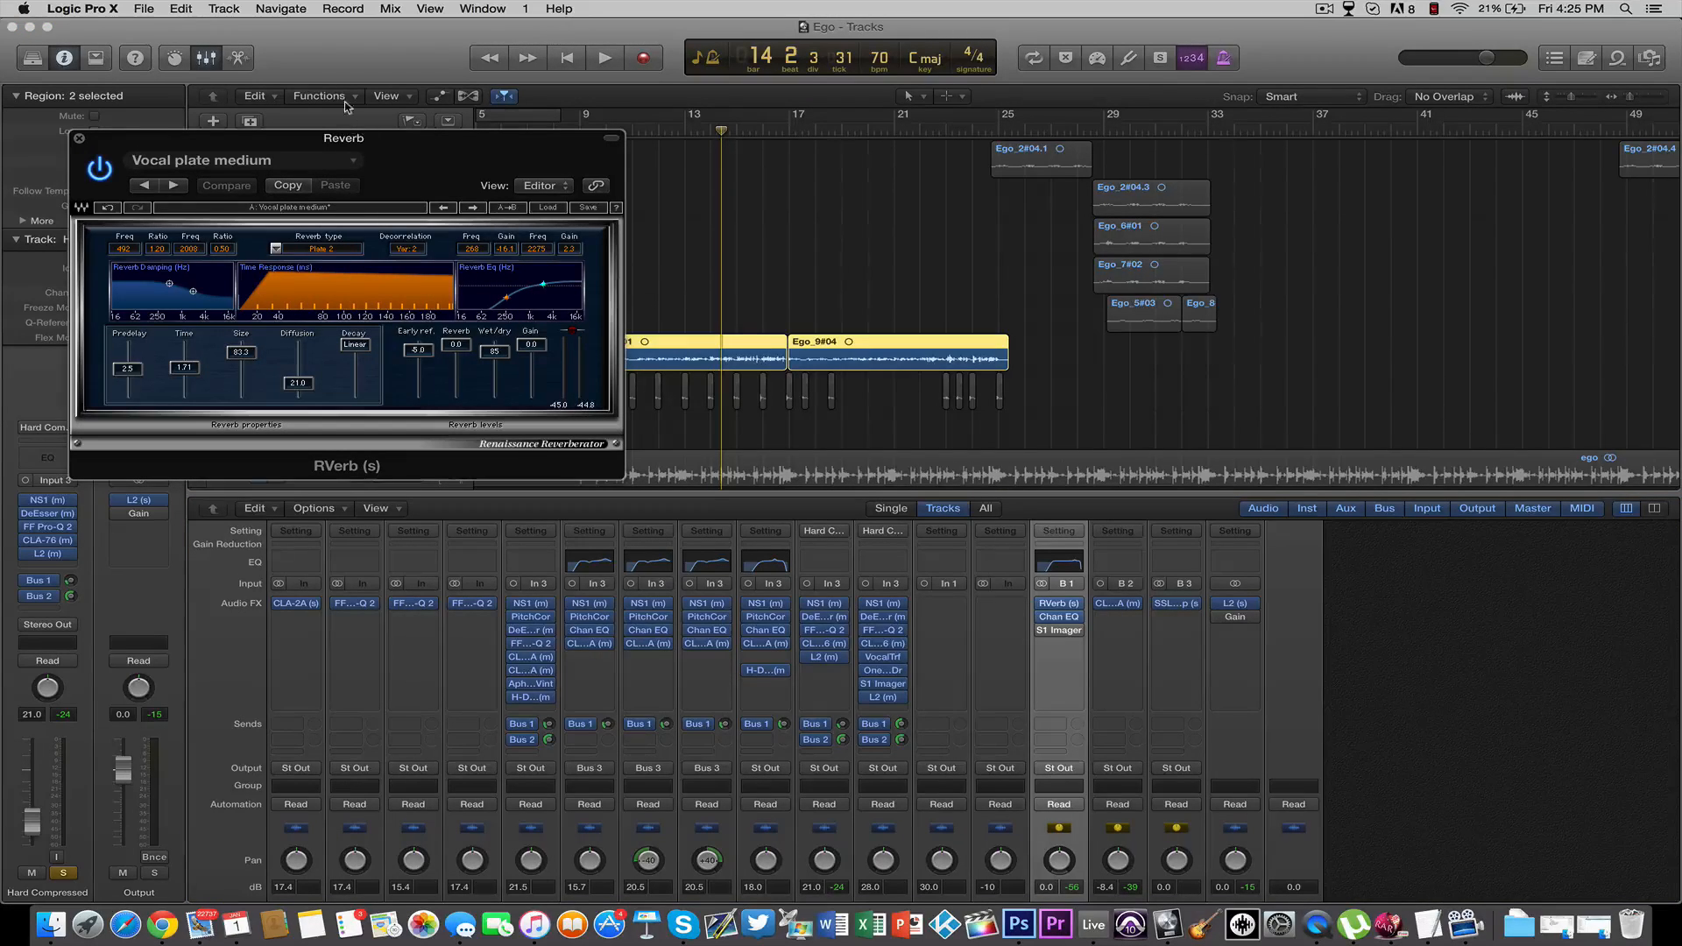
left_click(78, 139)
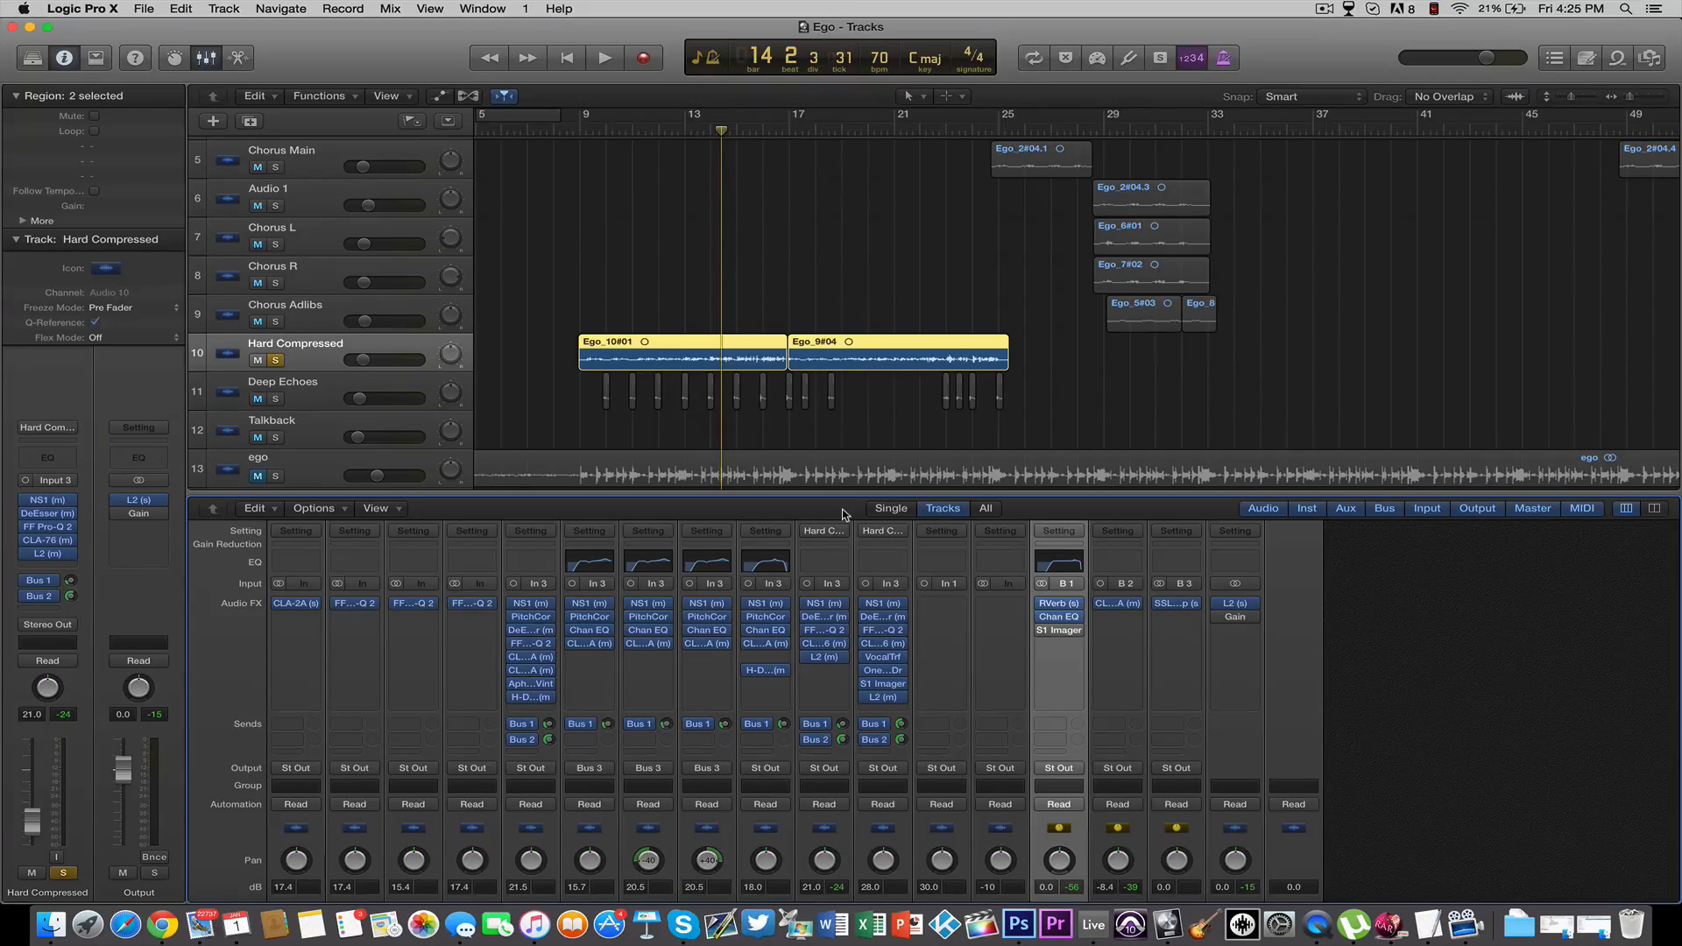
Enable the S1 Imager on the Reverb channel, inspect its width setting and save the project
mouse_move(1046, 634)
left_click(1059, 630)
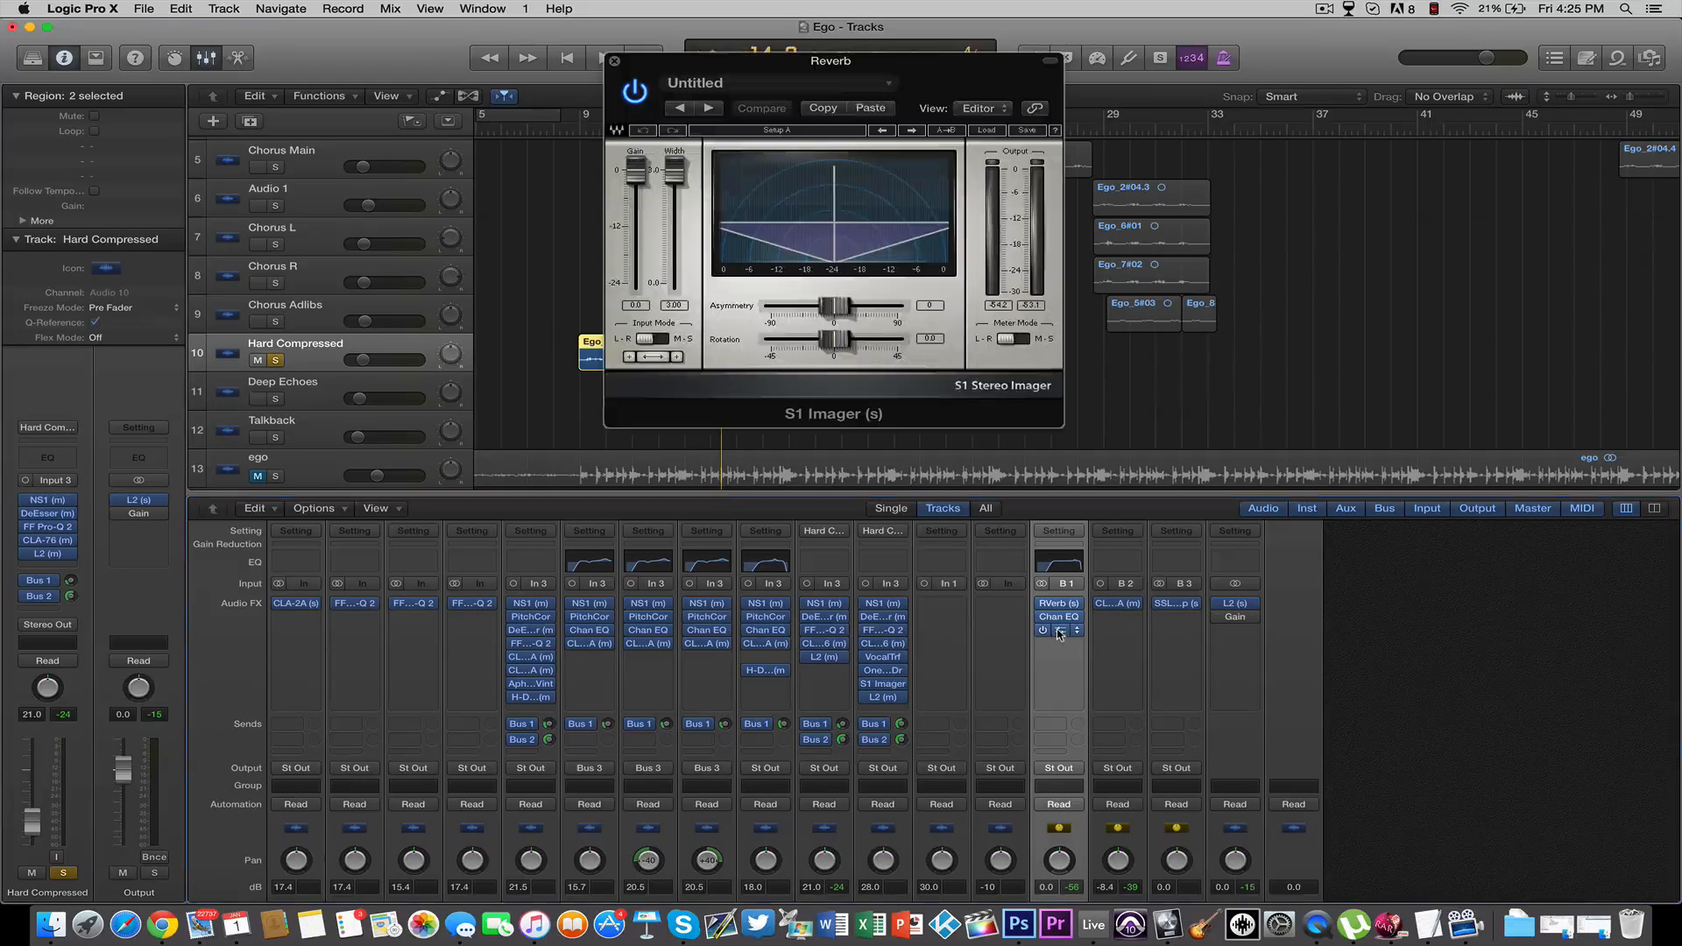
left_click(674, 173)
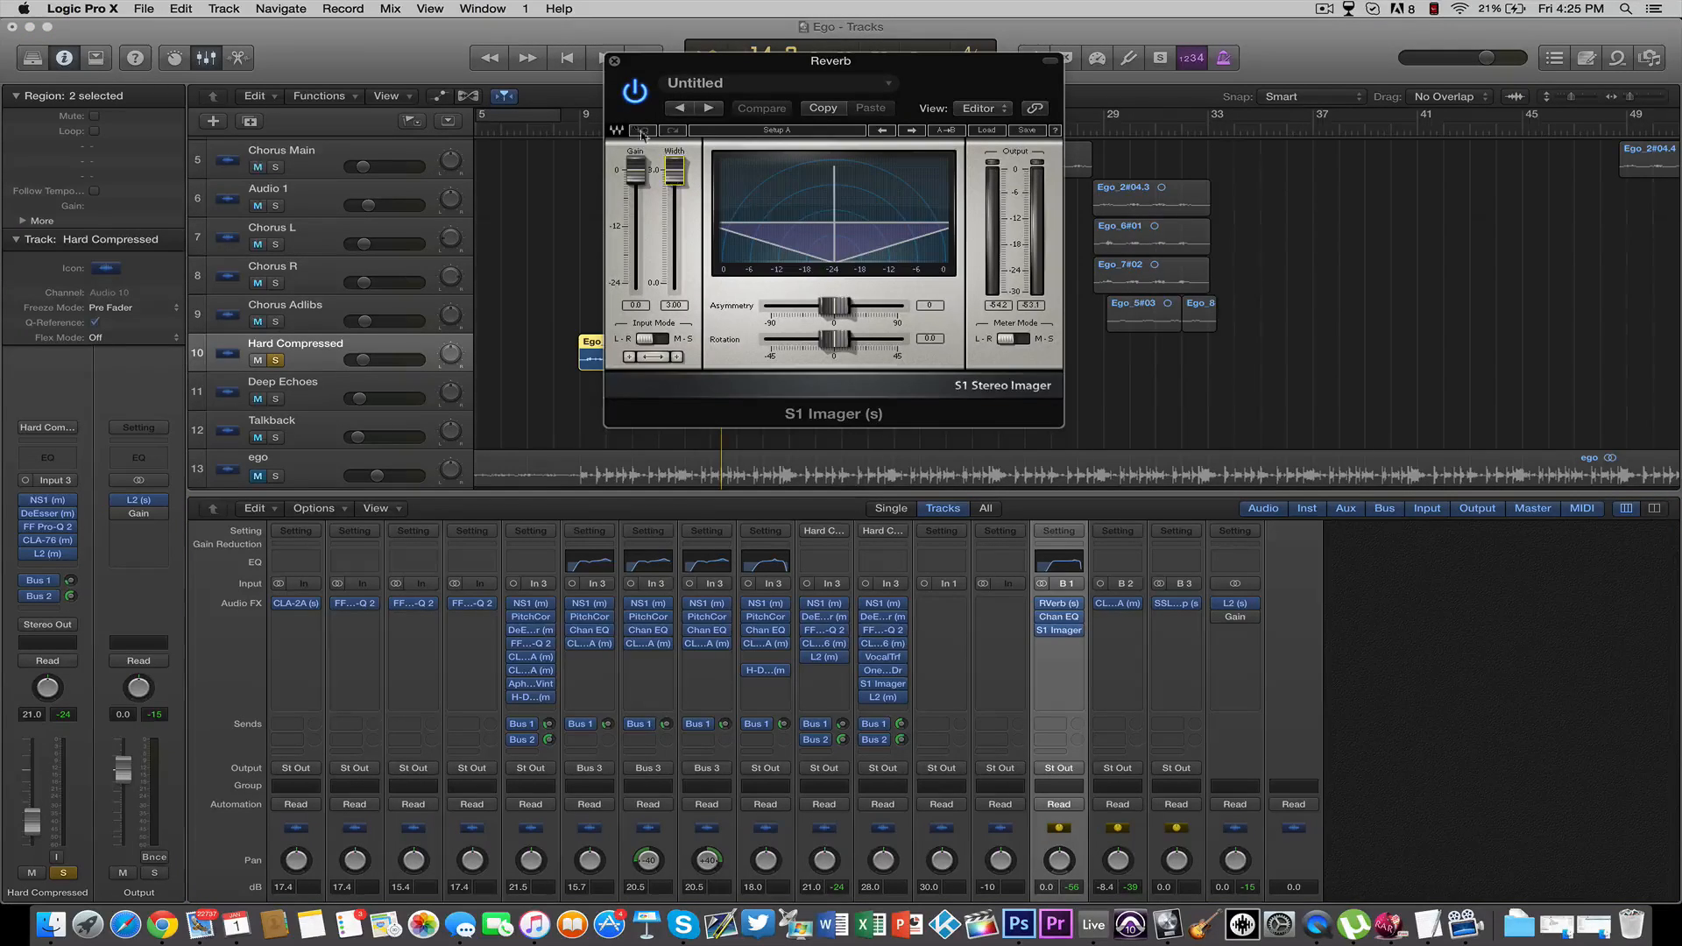
left_click(613, 61)
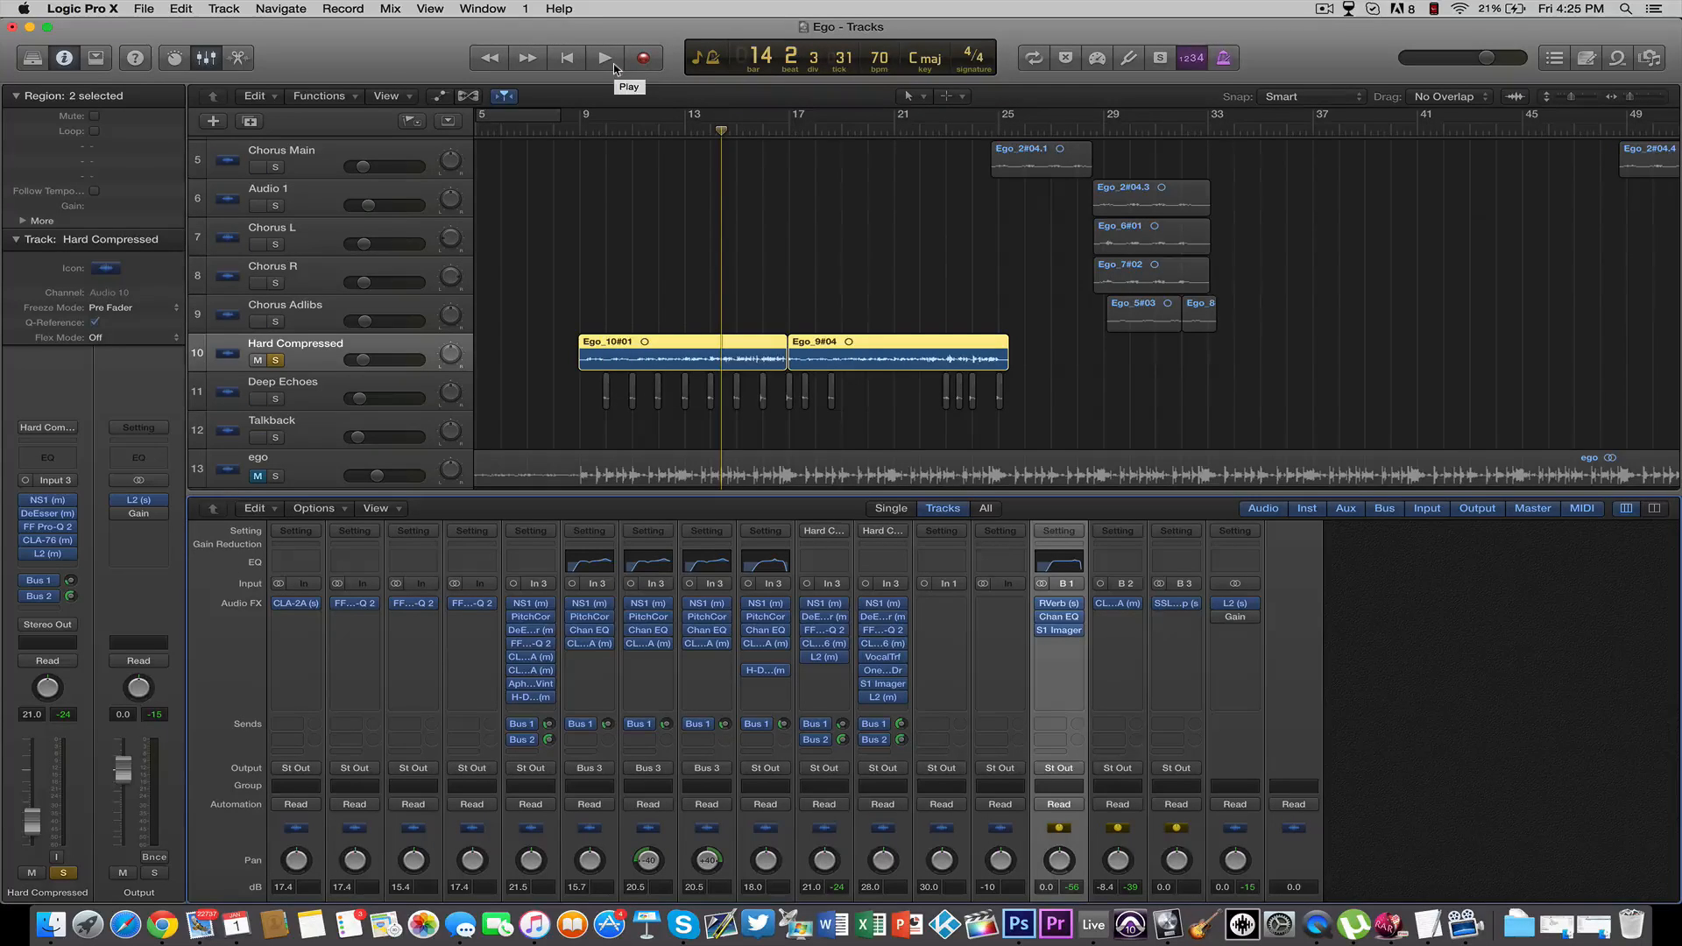
key("super+s")
Listen to the soloed Hard Compressed vocal from bar 11 with the S1 Imager bypassed on the Reverb channel
left_click(688, 136)
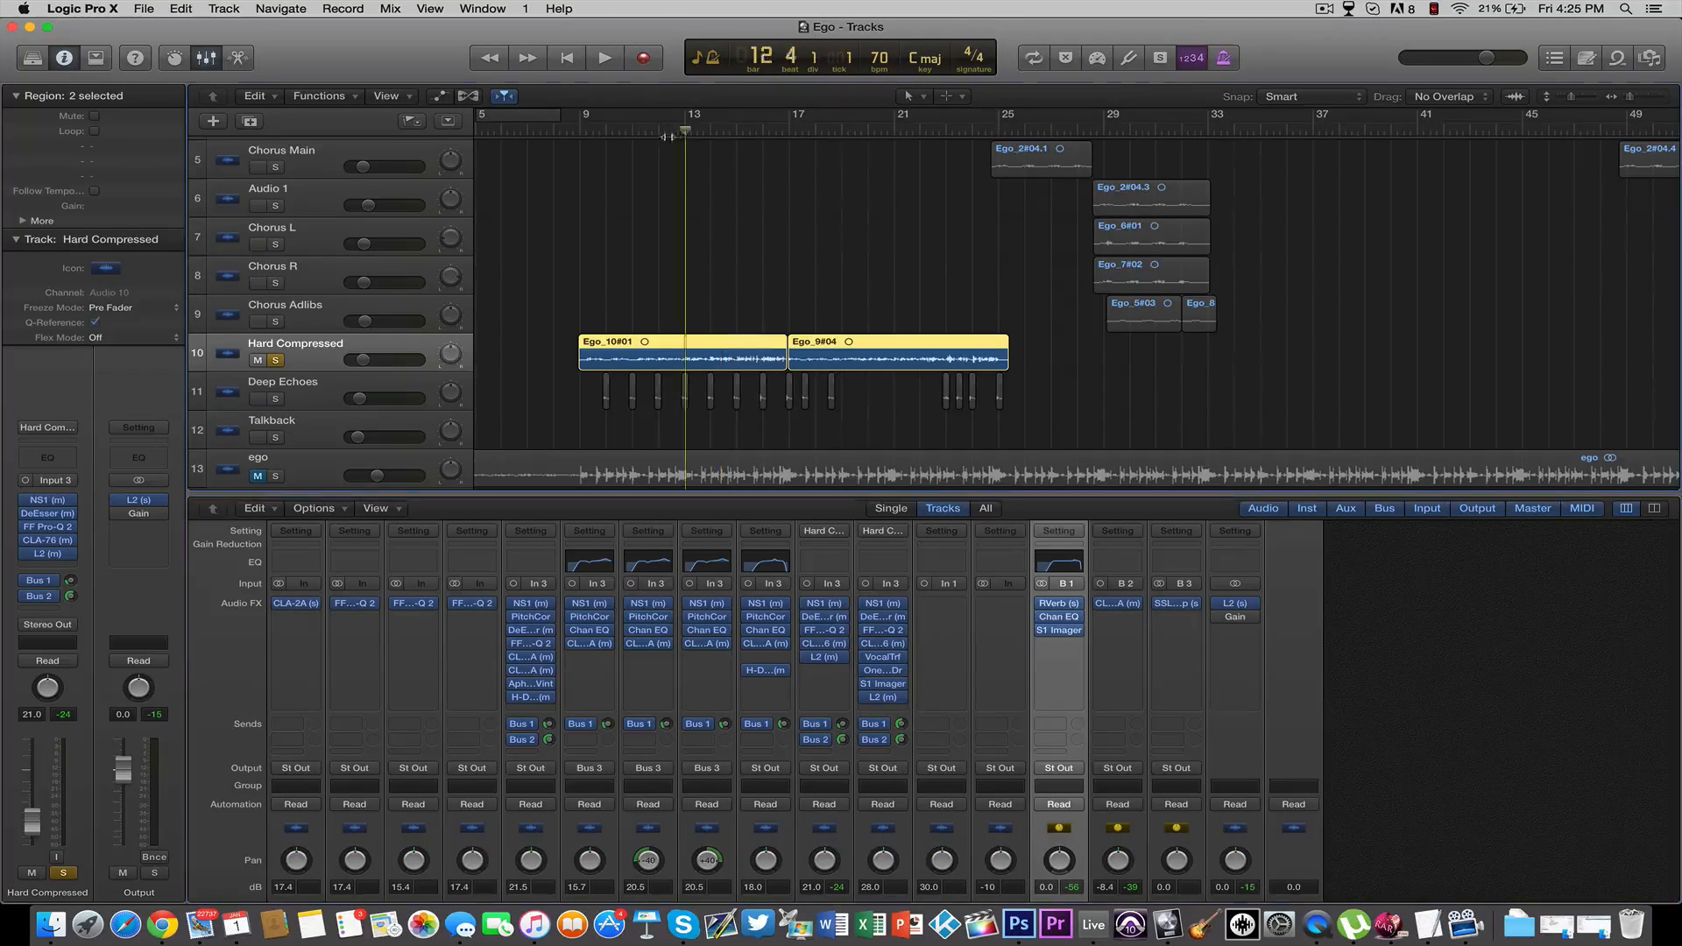
left_click(645, 136)
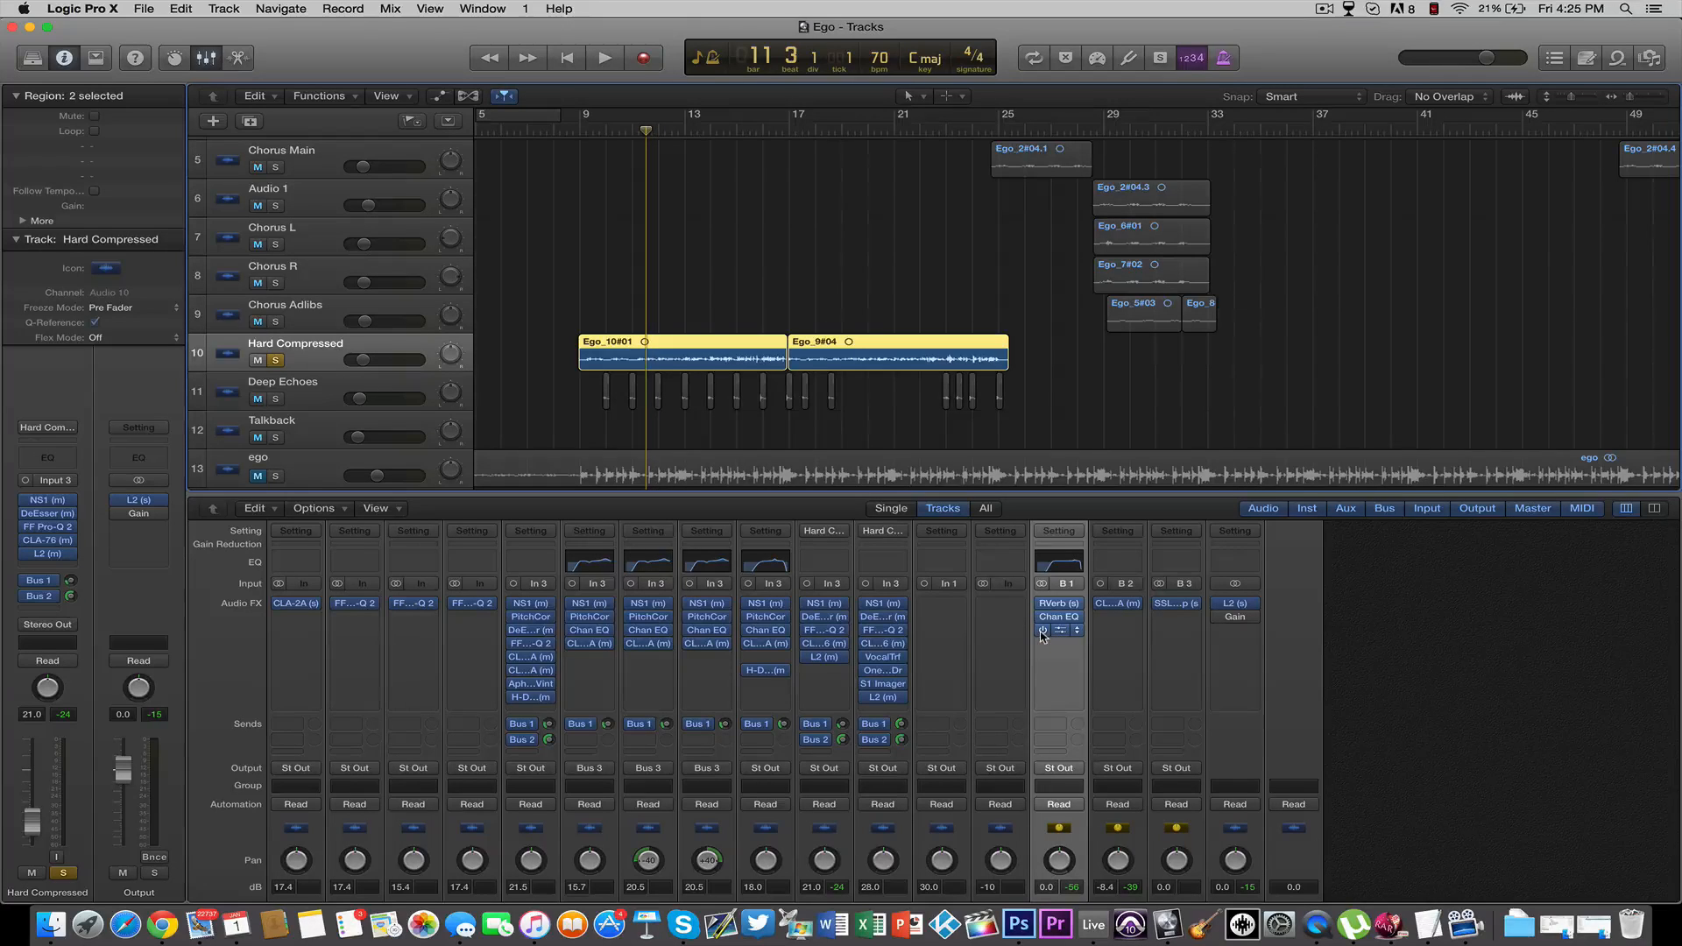
key("space")
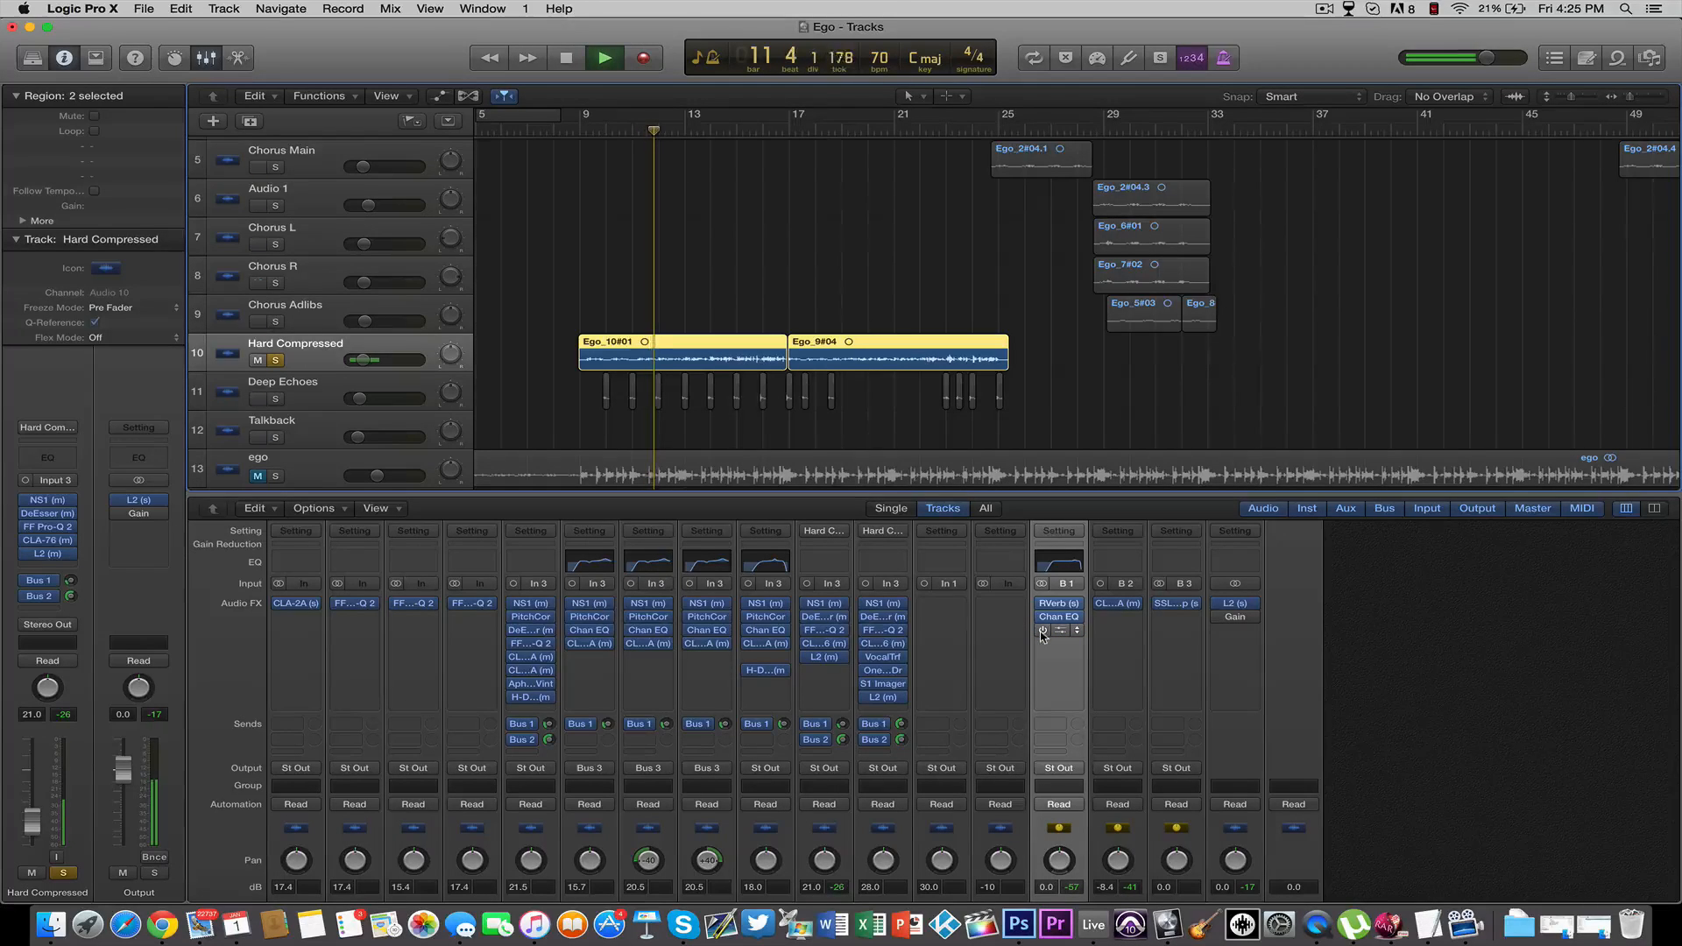
key("space")
Replay the Hard Compressed vocal from bar 11 with the S1 Imager re-enabled, and unsolo the track
left_click(631, 132)
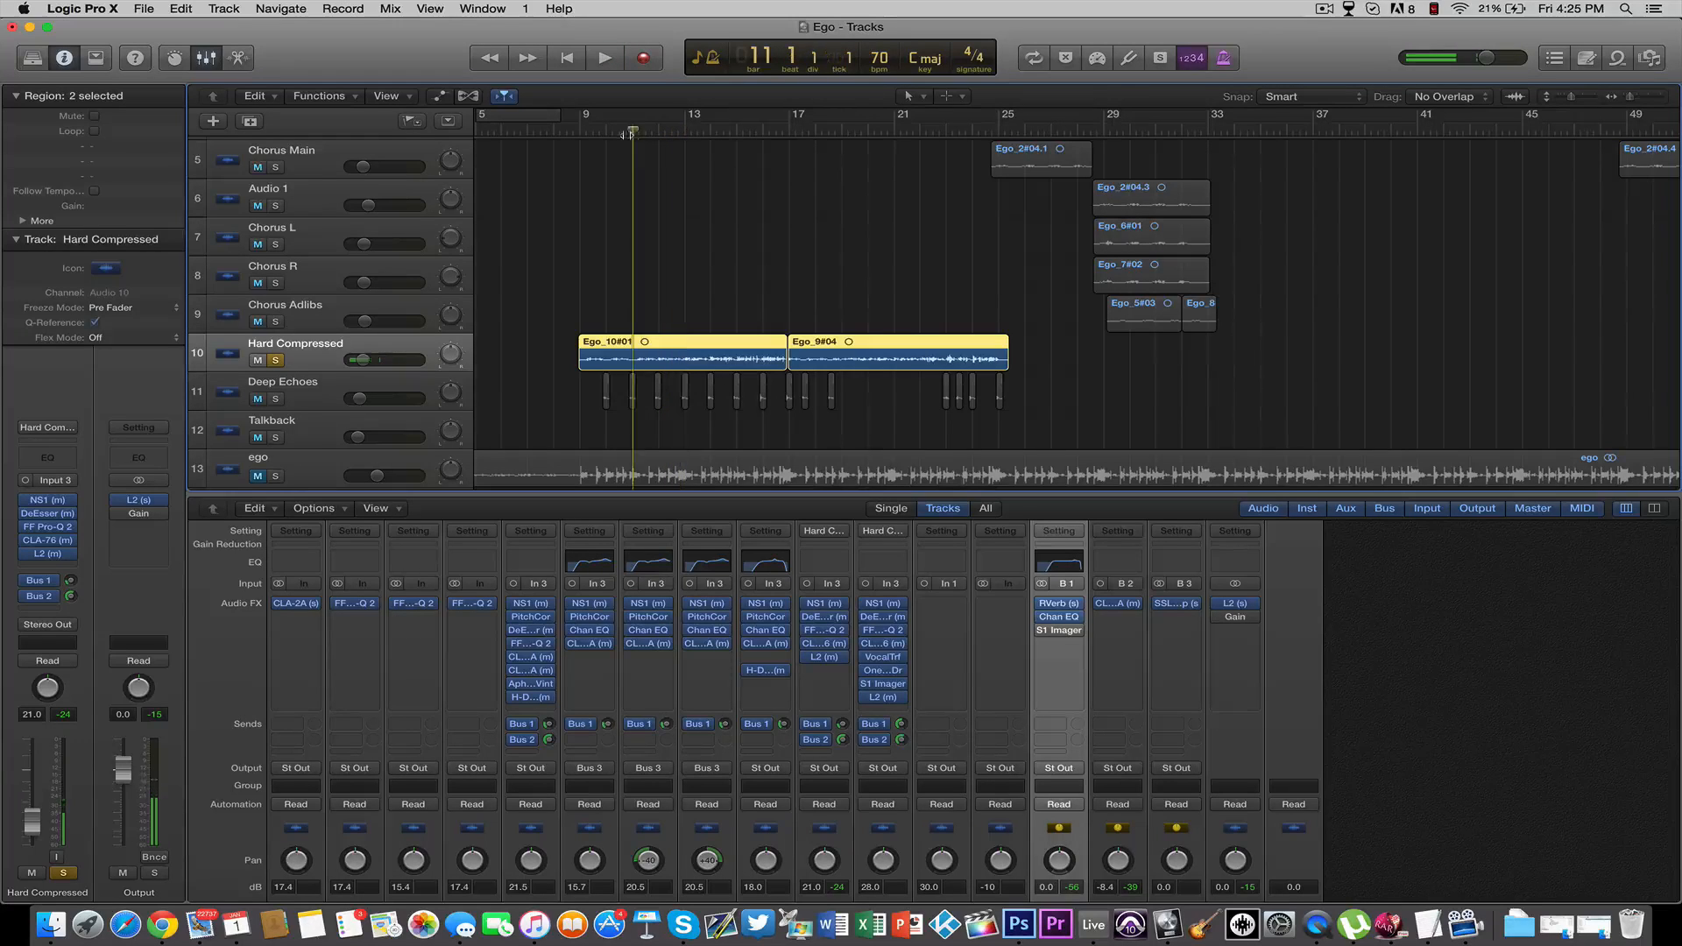
left_click(1043, 632)
key("space")
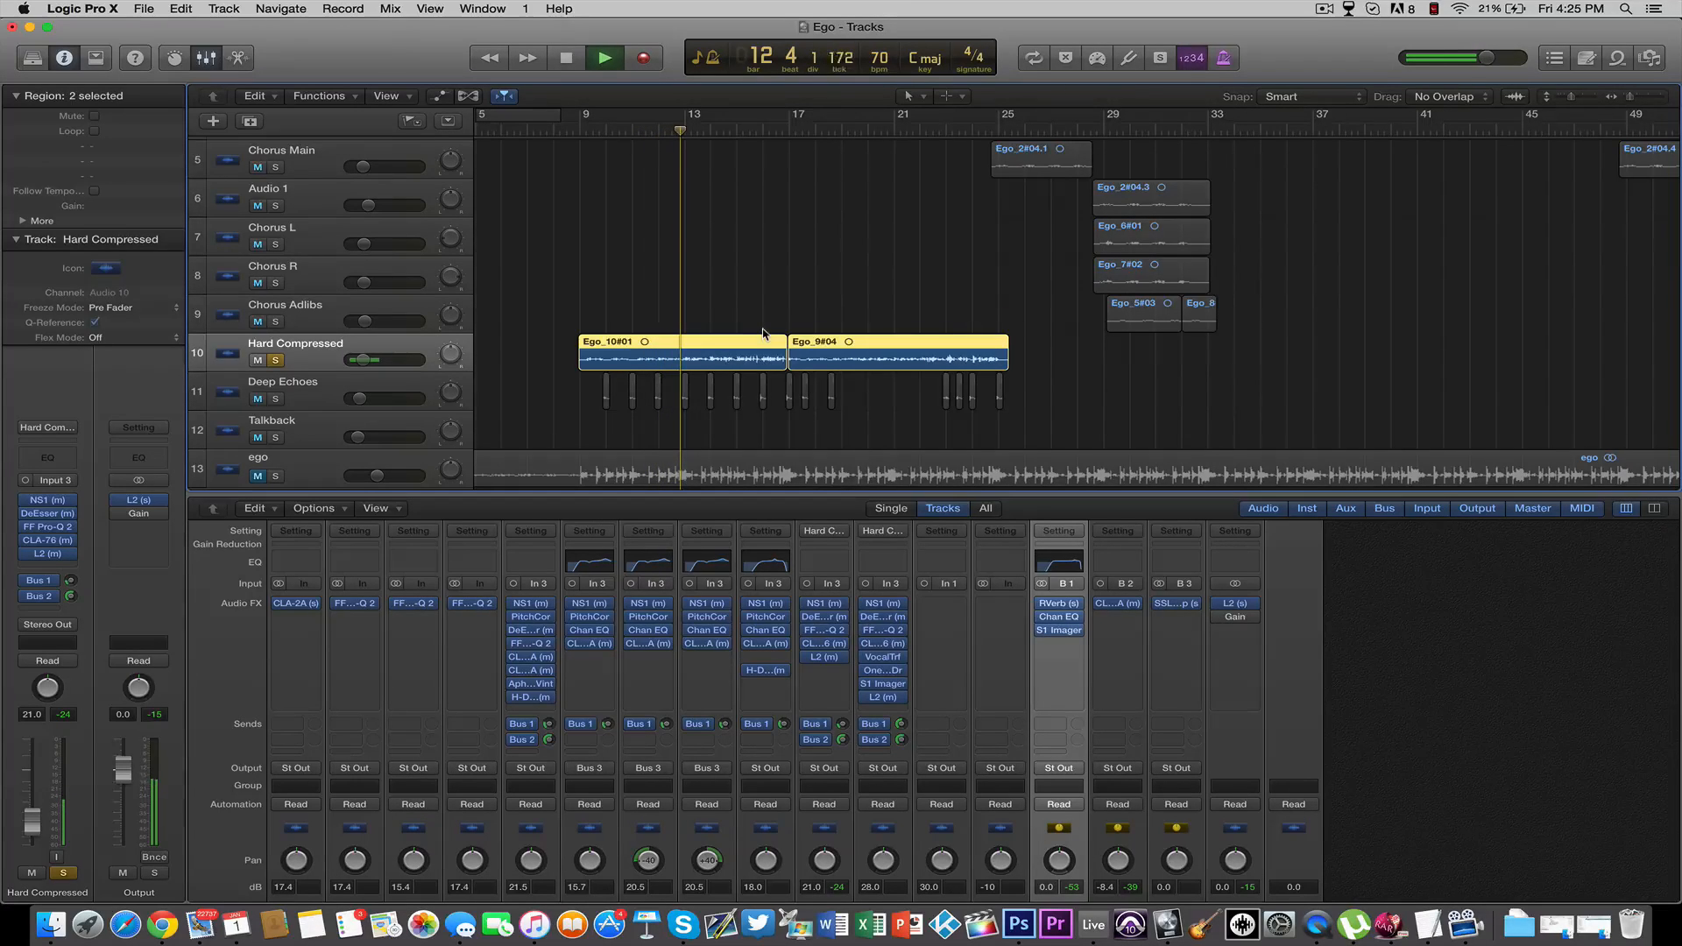
key("space")
left_click(276, 361)
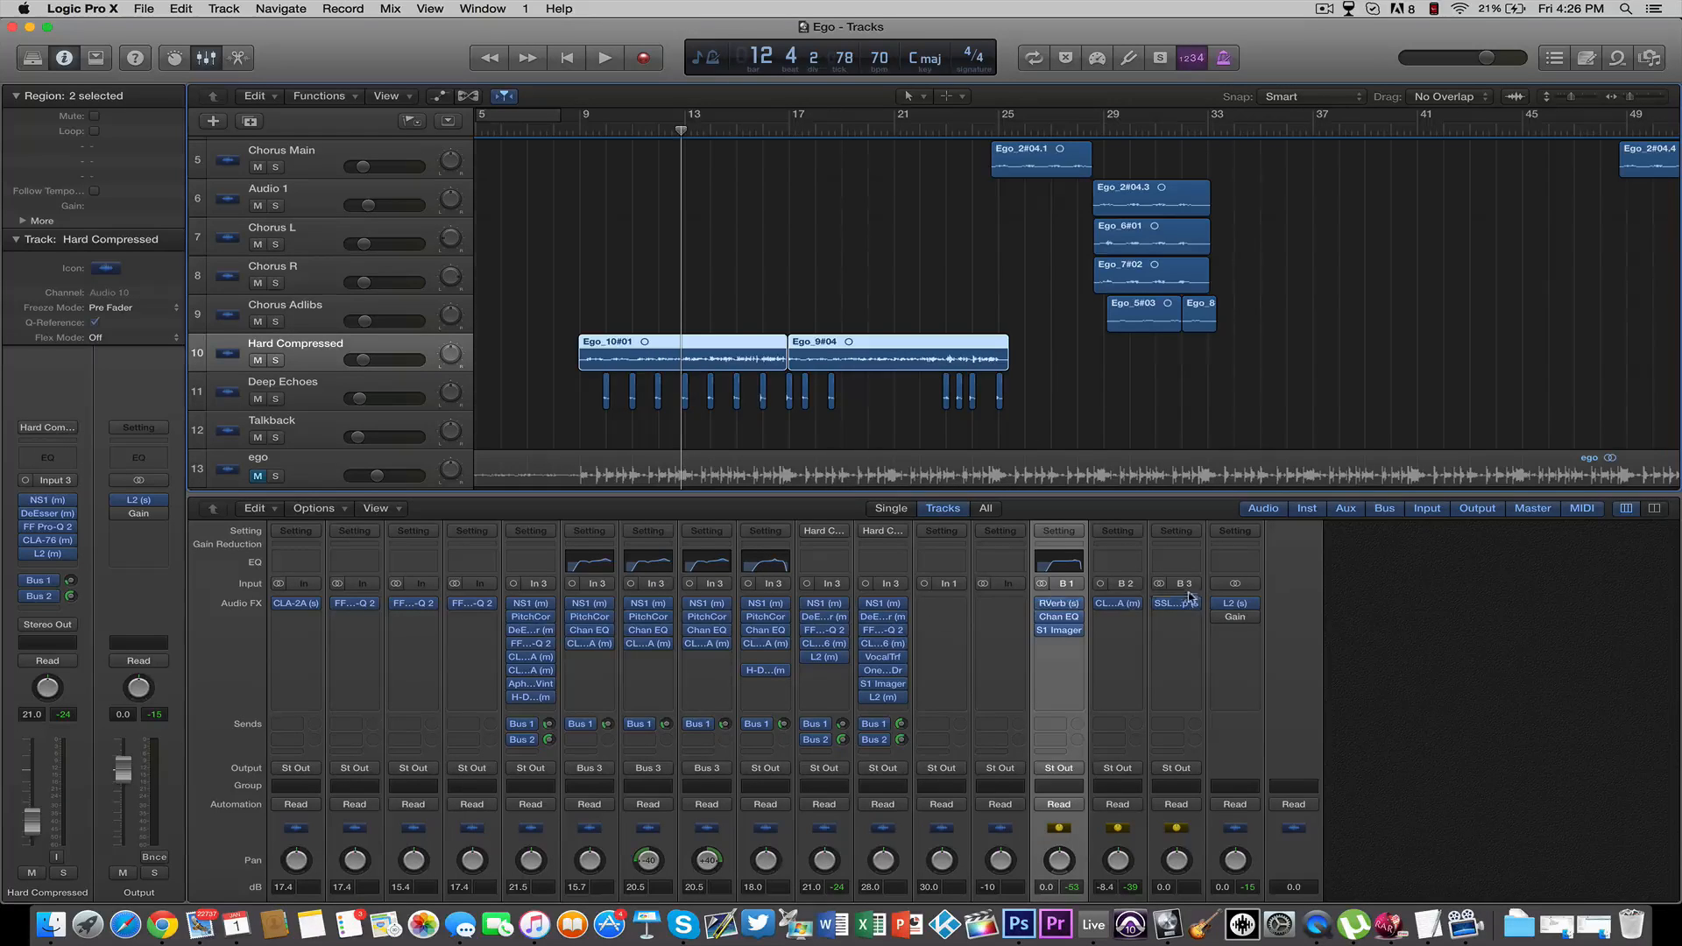
Look through the built-in reverb plug-ins available for an empty insert on the ego channel
scroll(1015, 611, "down", 2)
scroll(1007, 607, "up", 3)
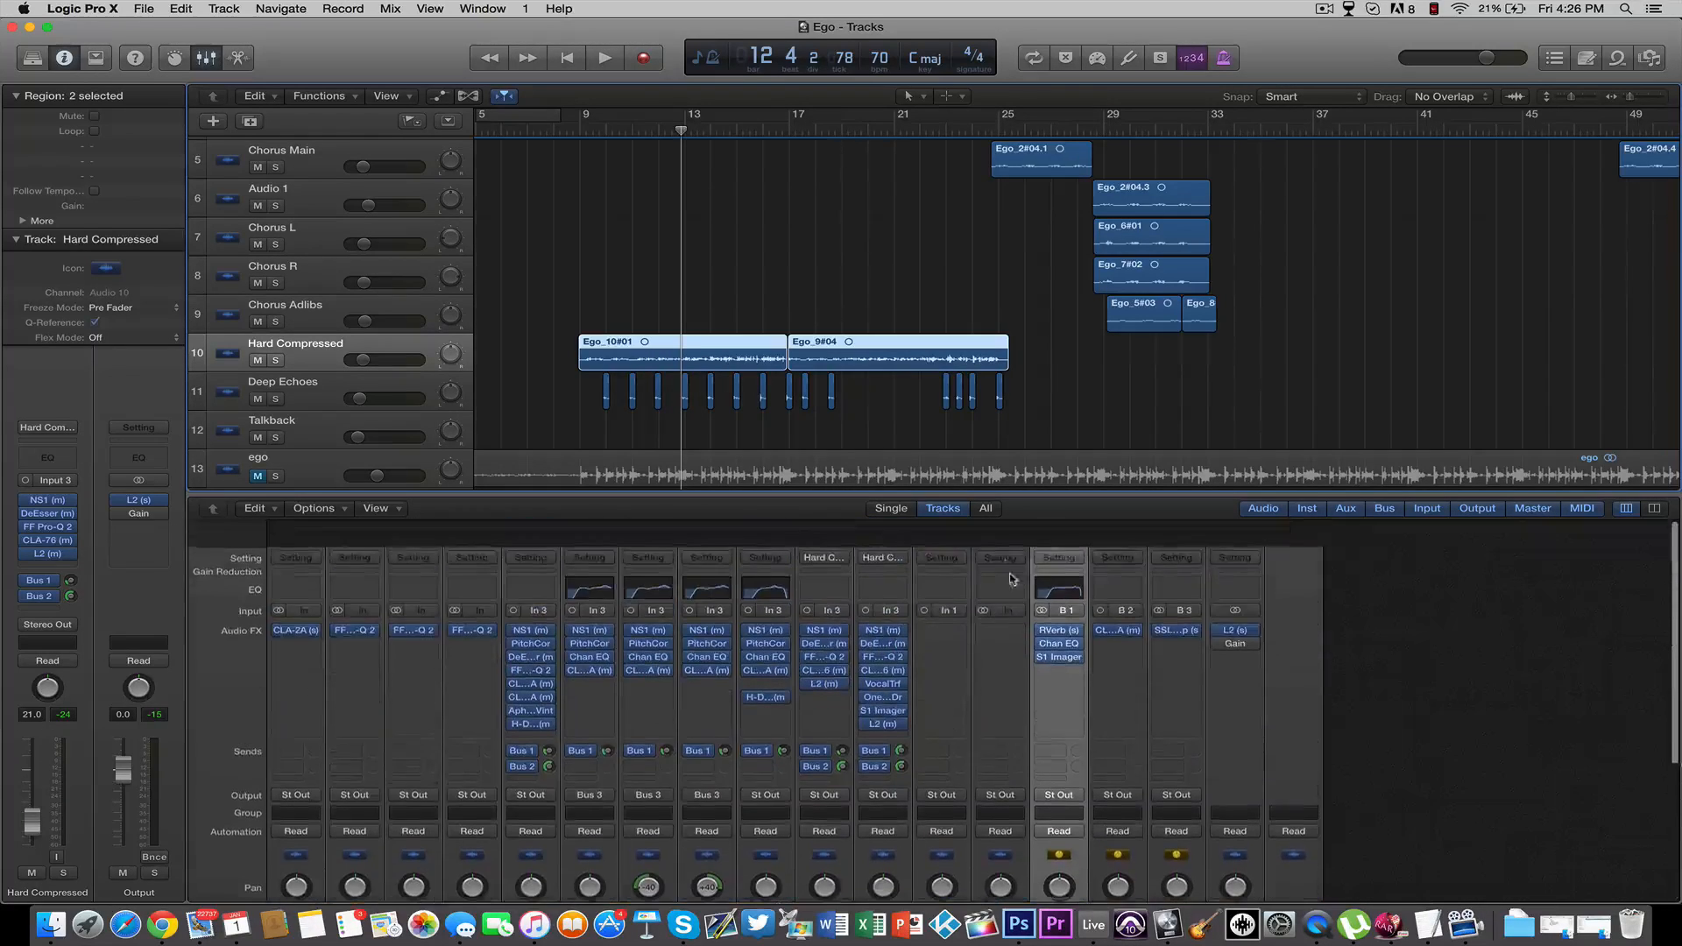
left_click(1003, 604)
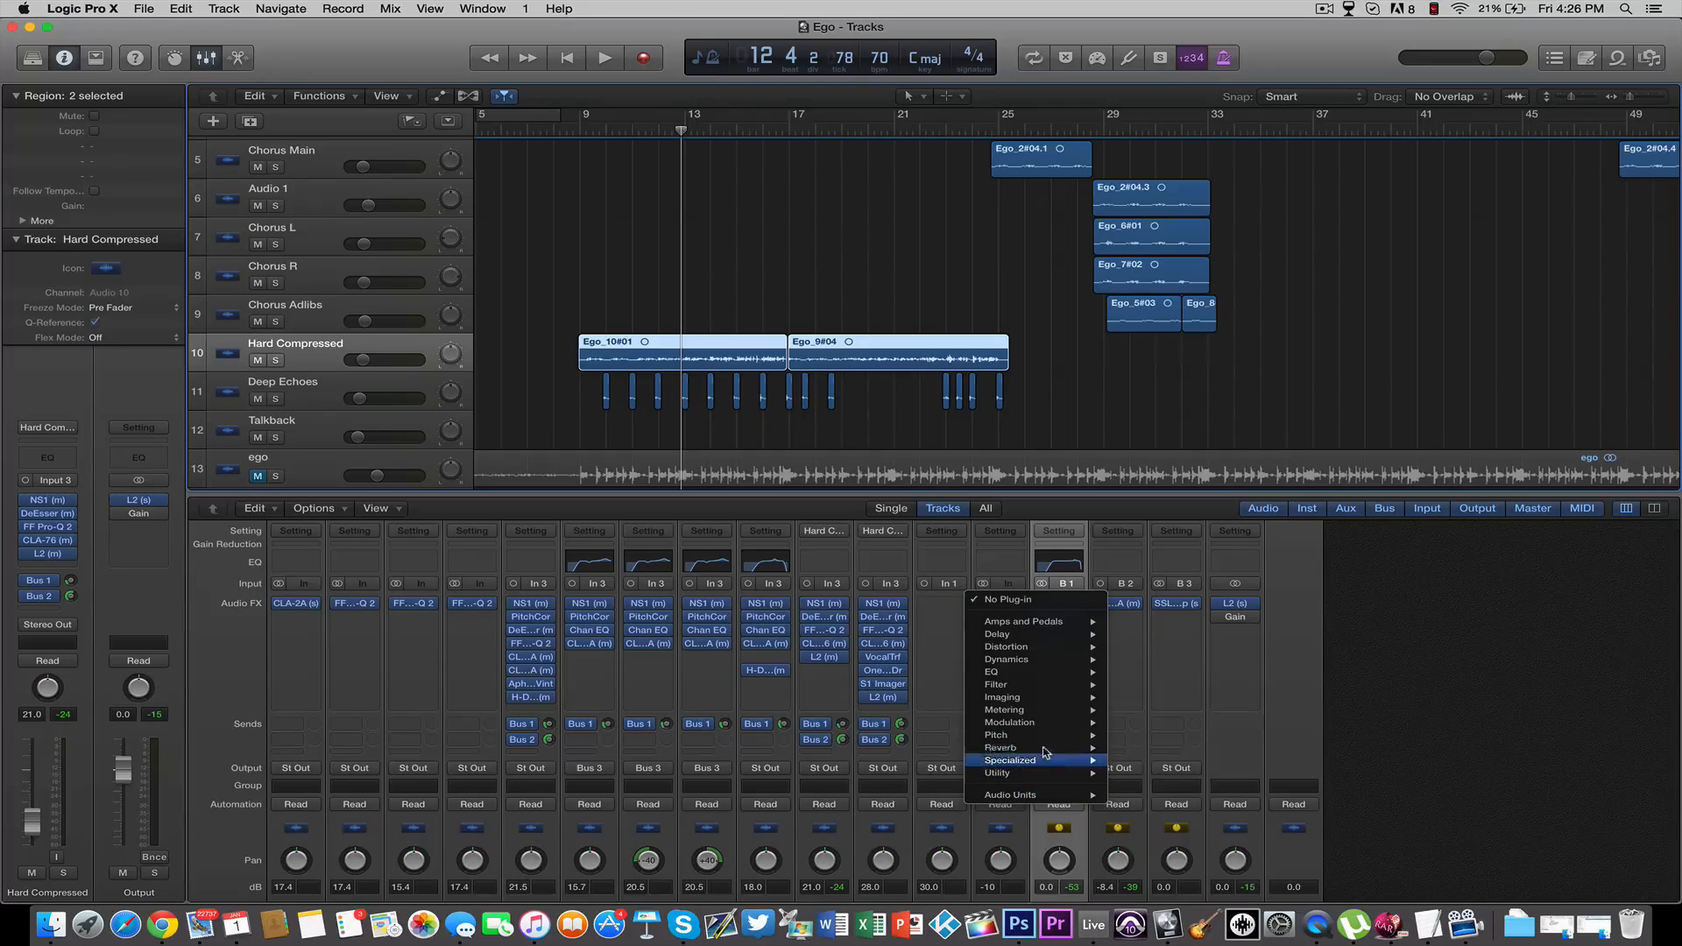
mouse_move(1086, 749)
mouse_move(1139, 786)
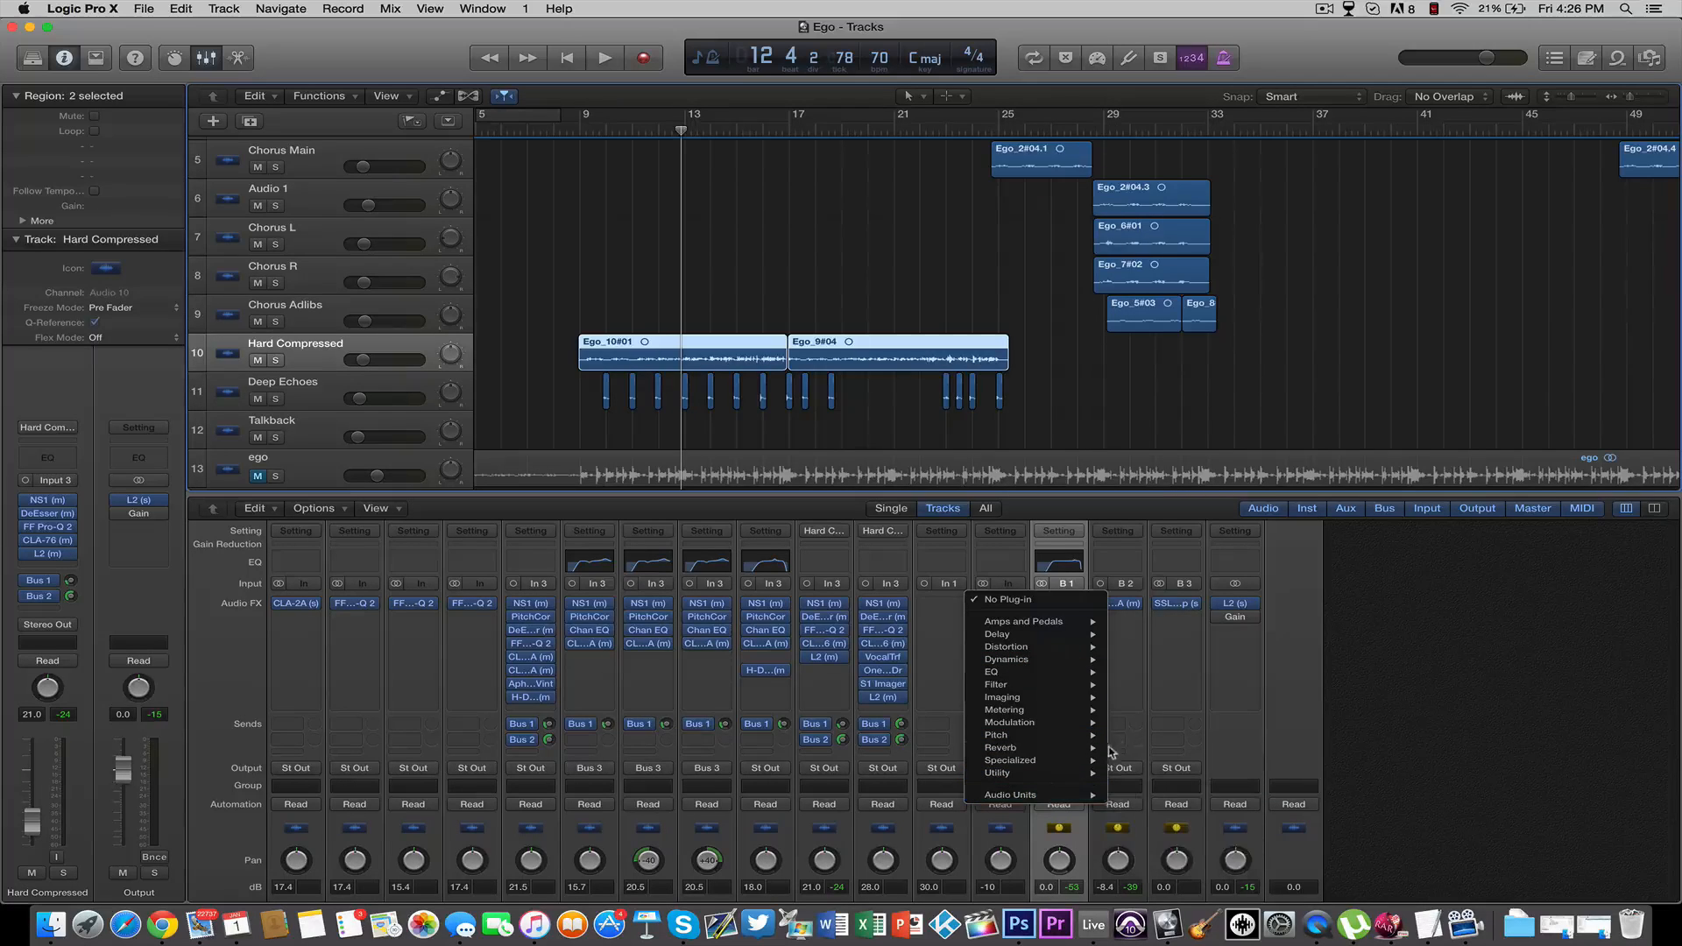
left_click(1387, 646)
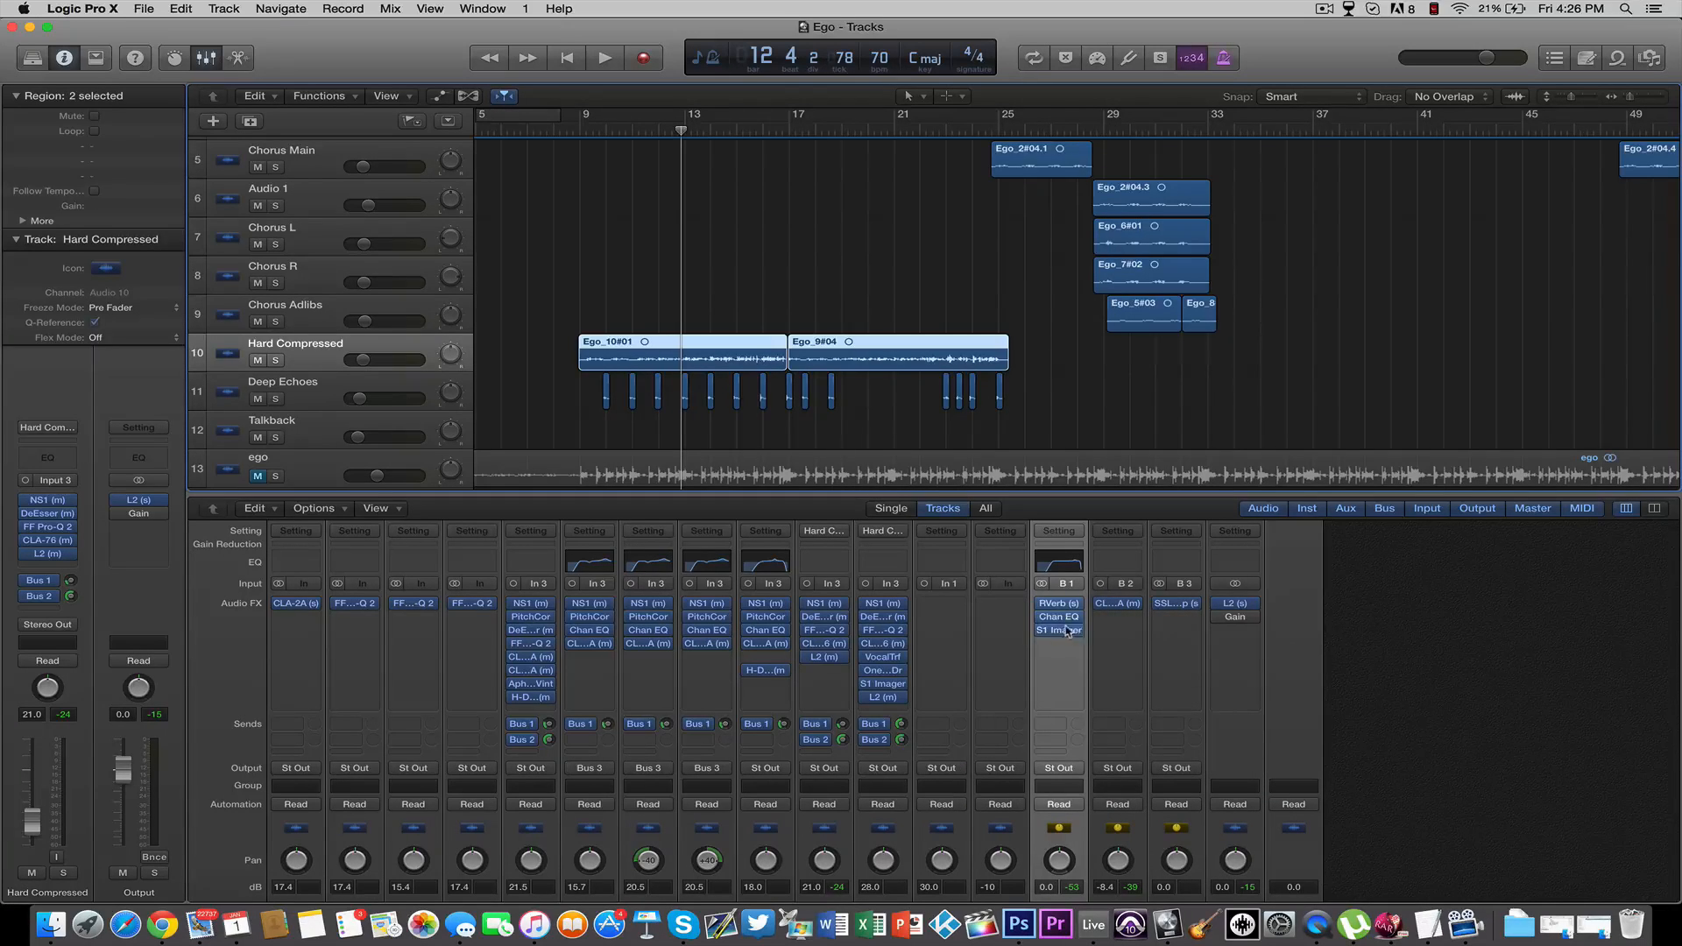
Insert the stereo version of Stereo Spread on the ego channel, view its presets and close the plug-in window
left_click(989, 641)
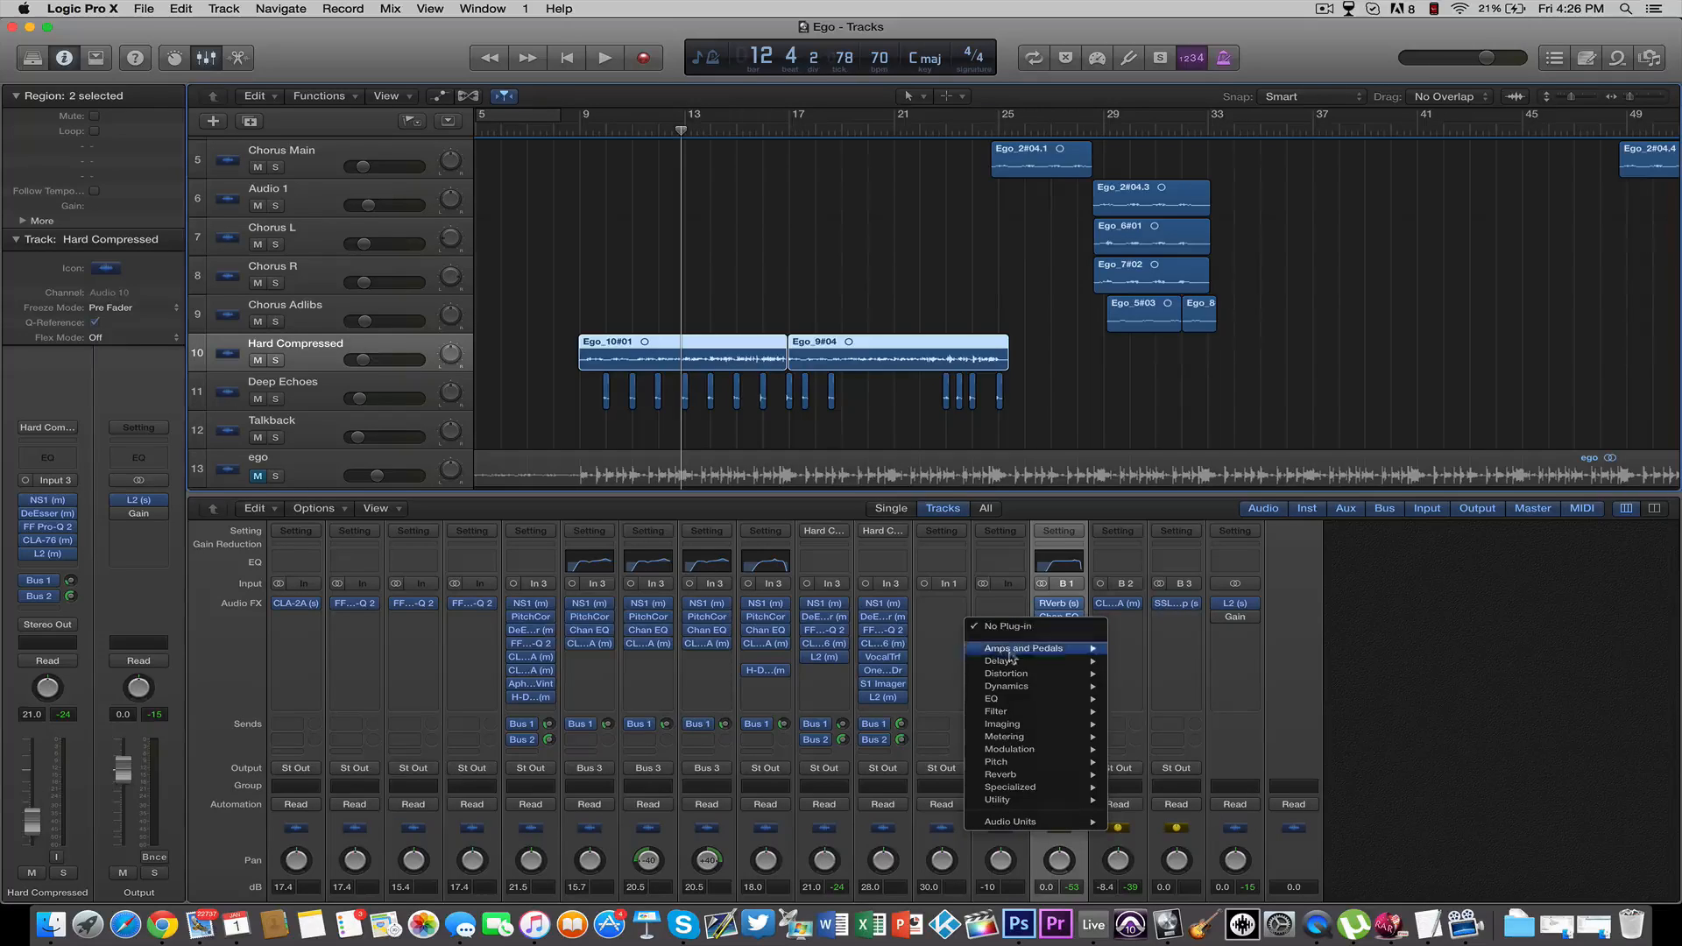
mouse_move(1035, 724)
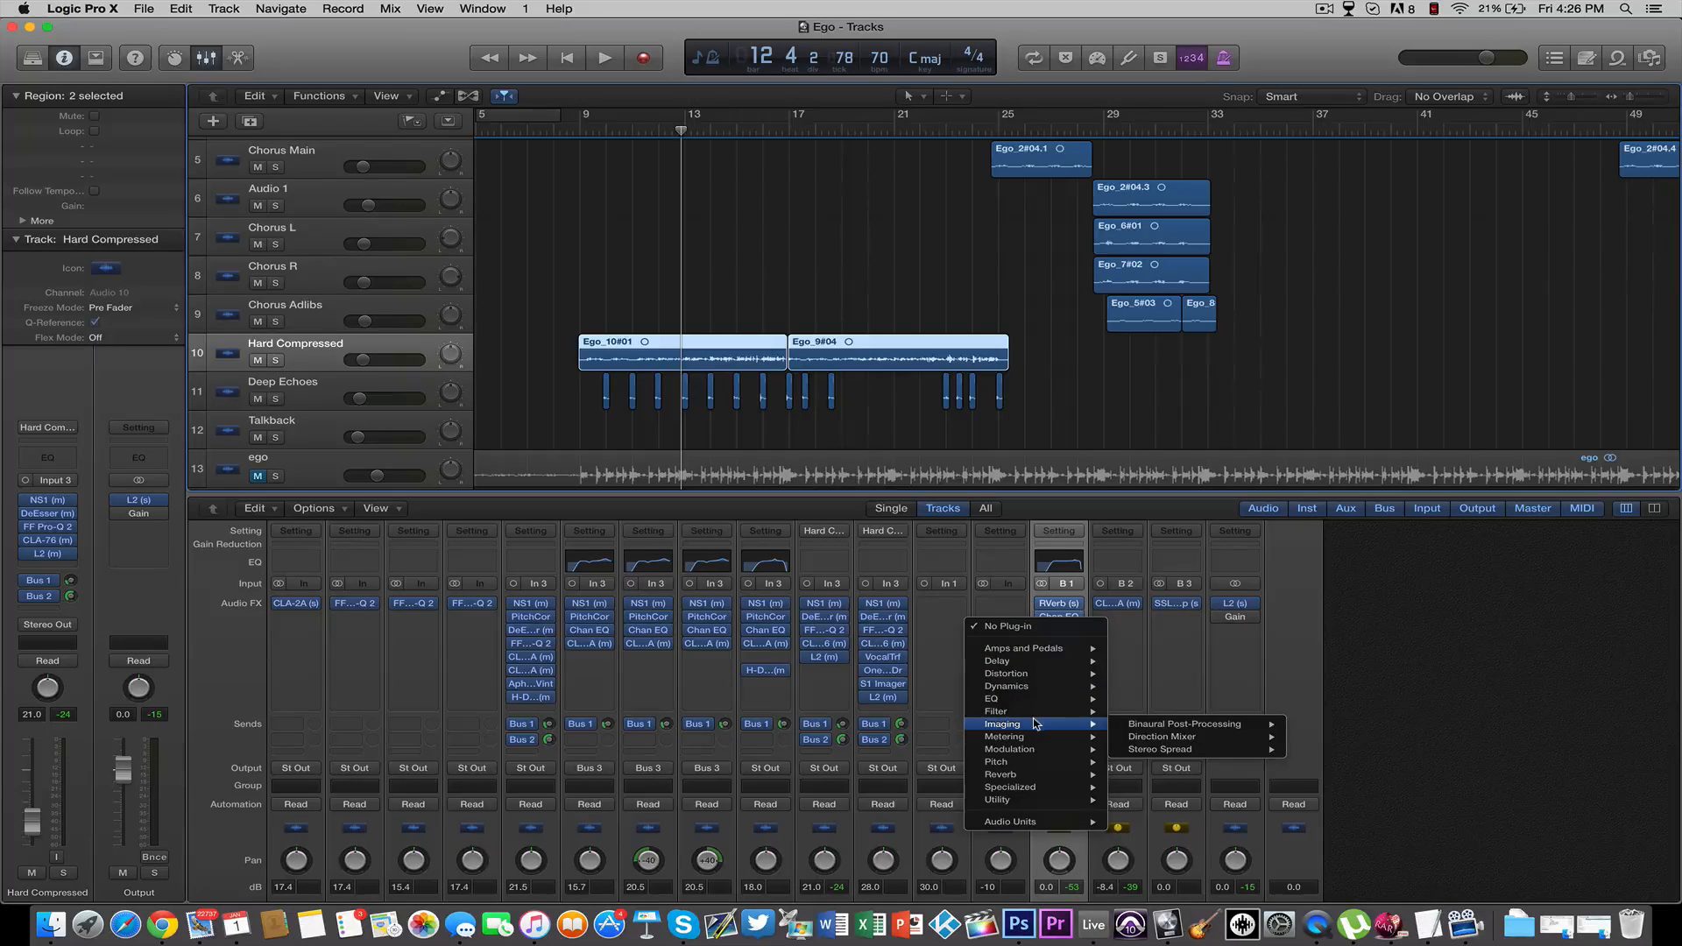
mouse_move(1186, 750)
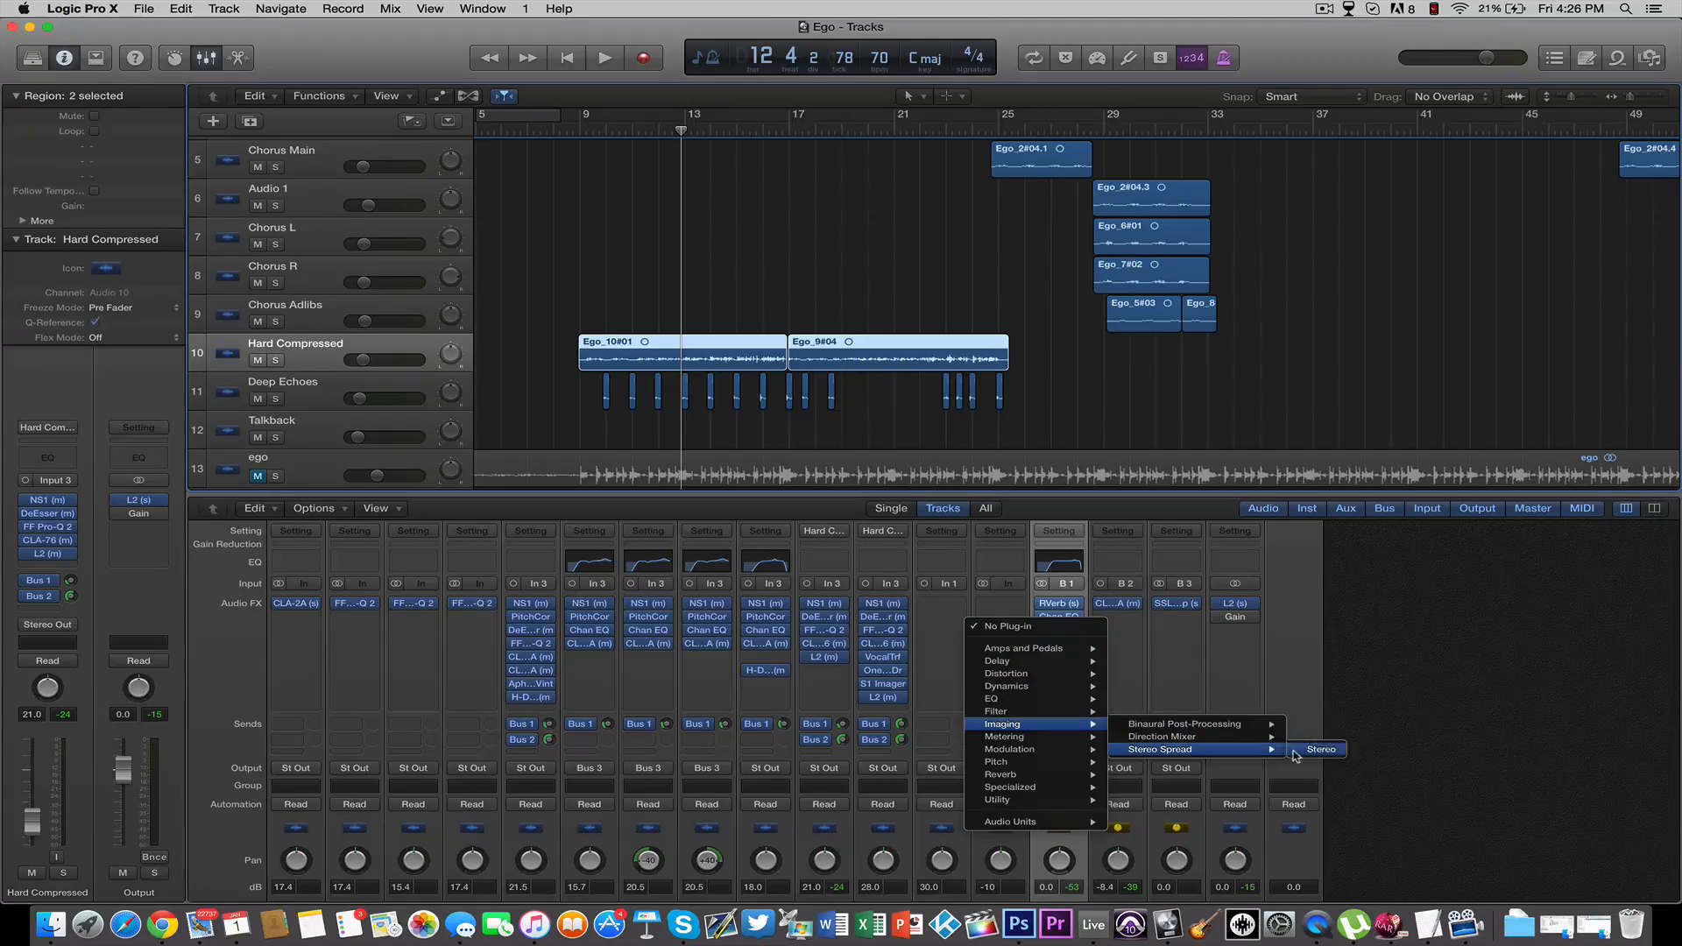
left_click(1299, 754)
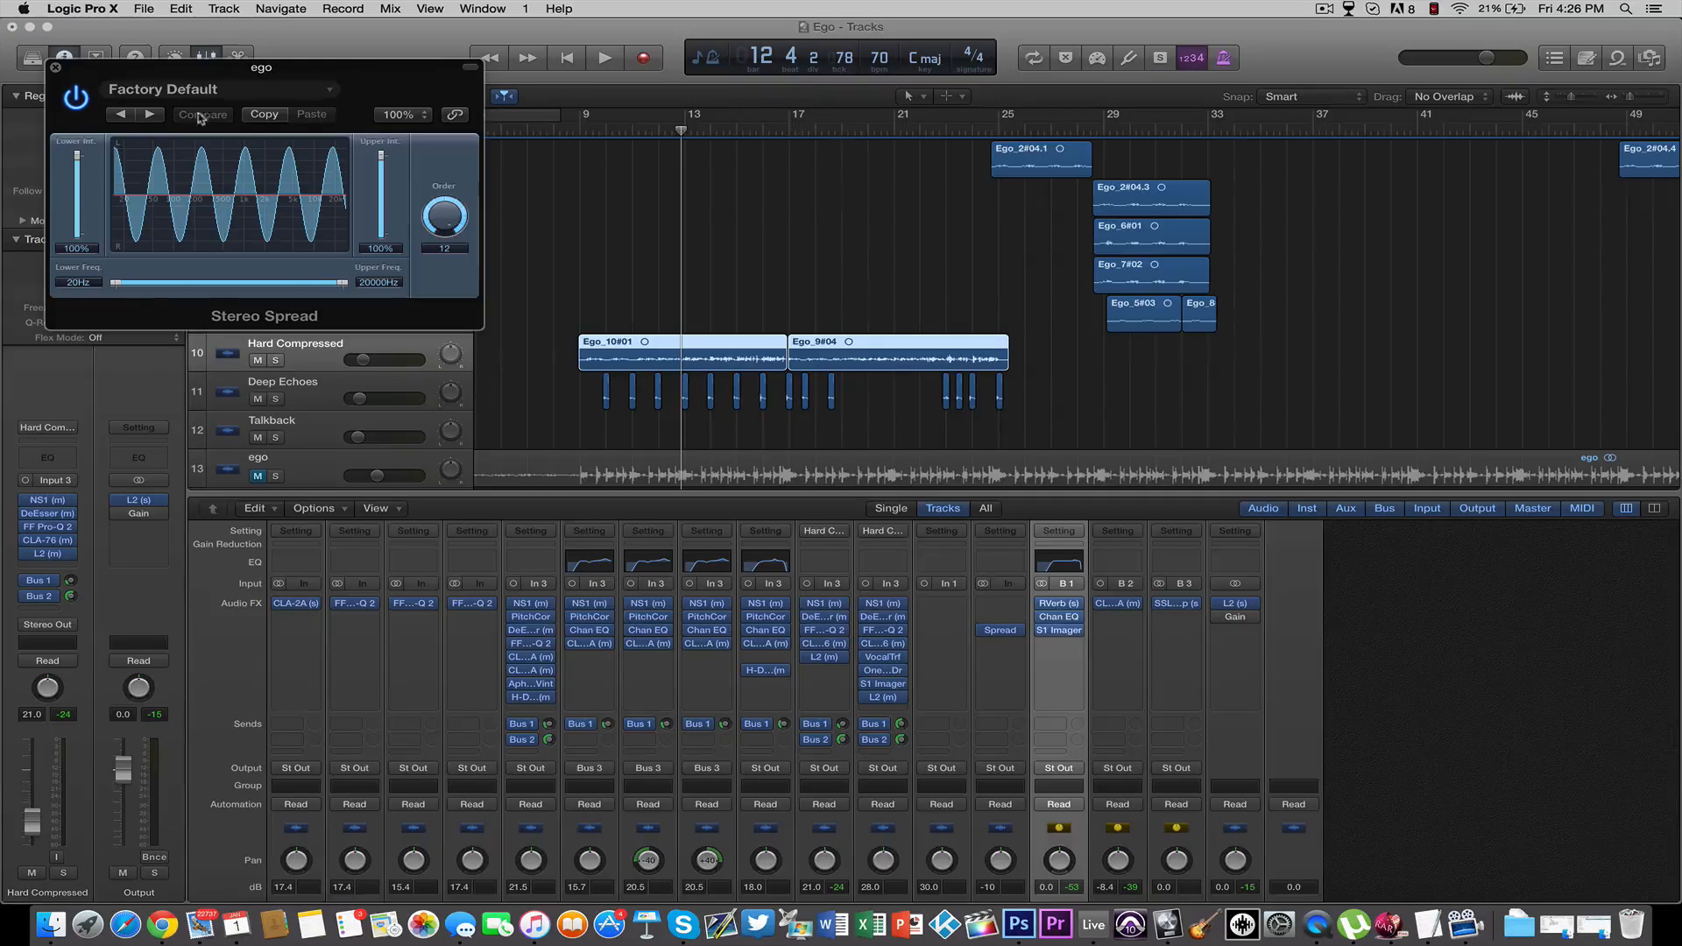
left_click(214, 90)
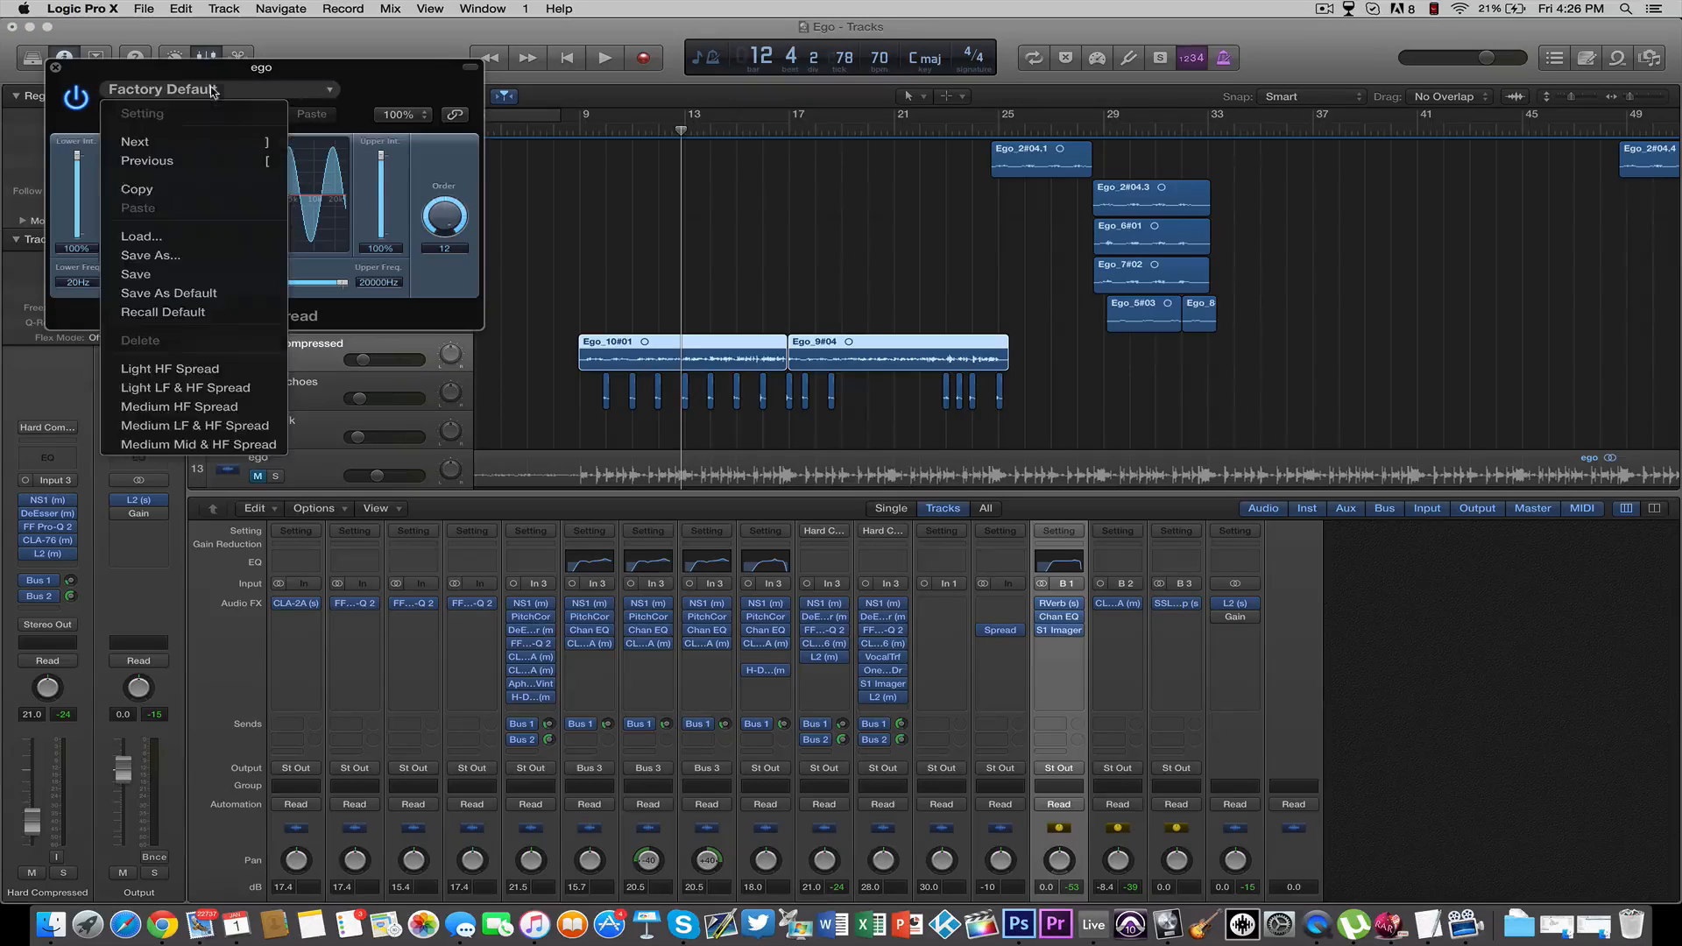
left_click(364, 85)
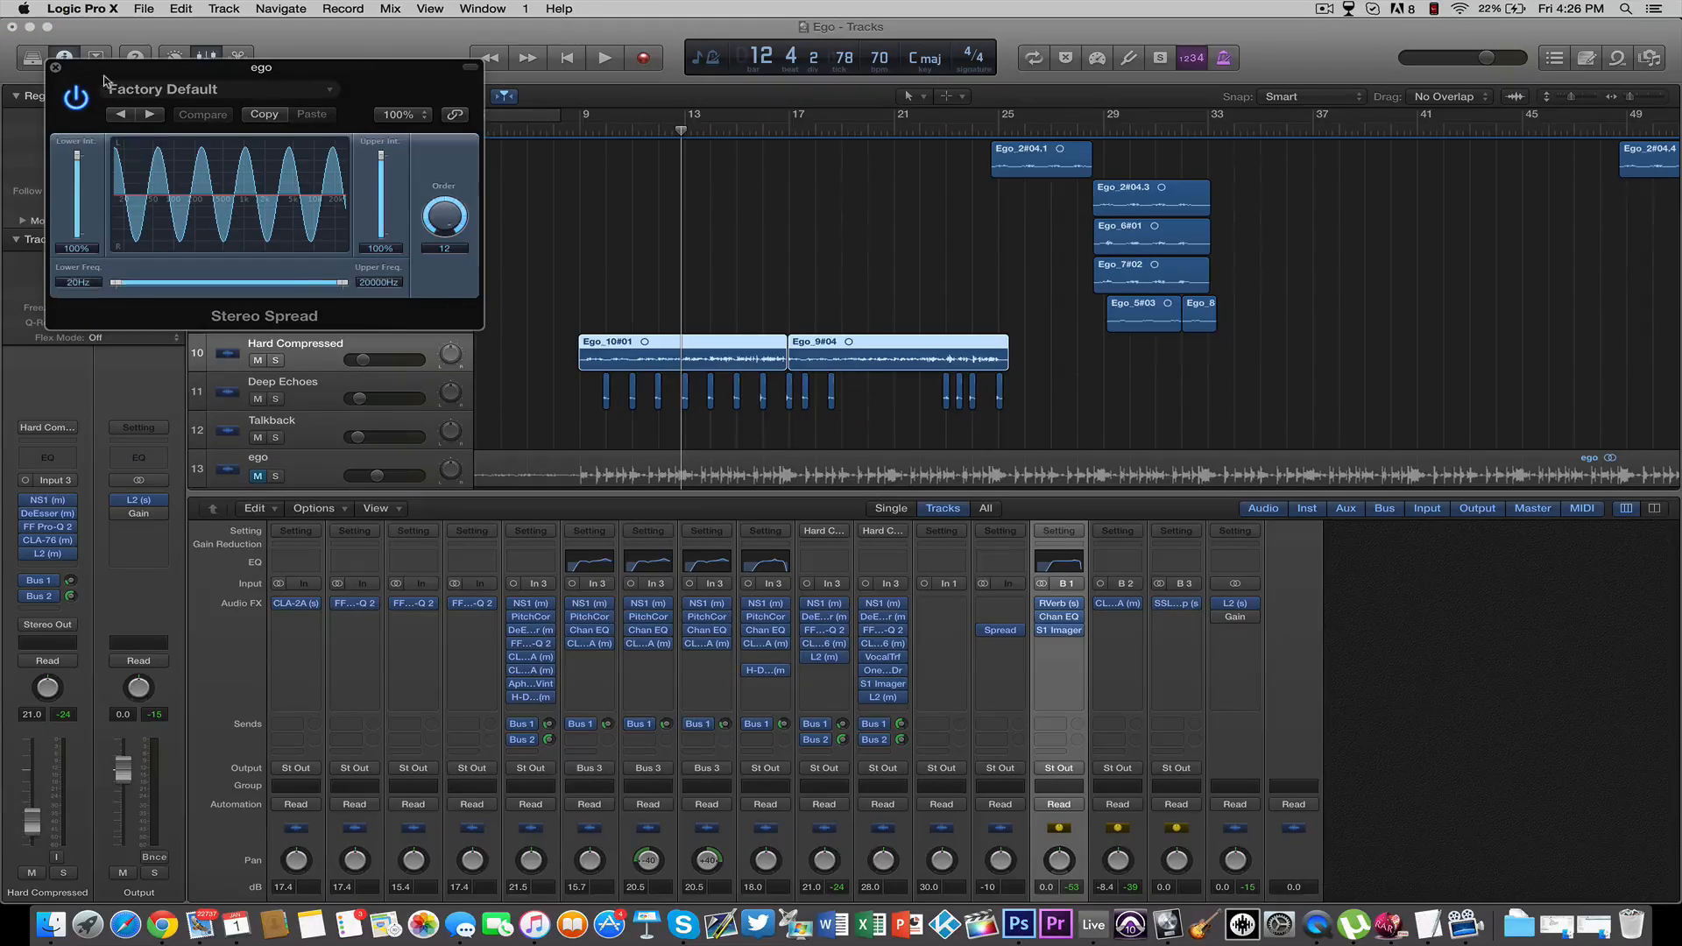
left_click(55, 68)
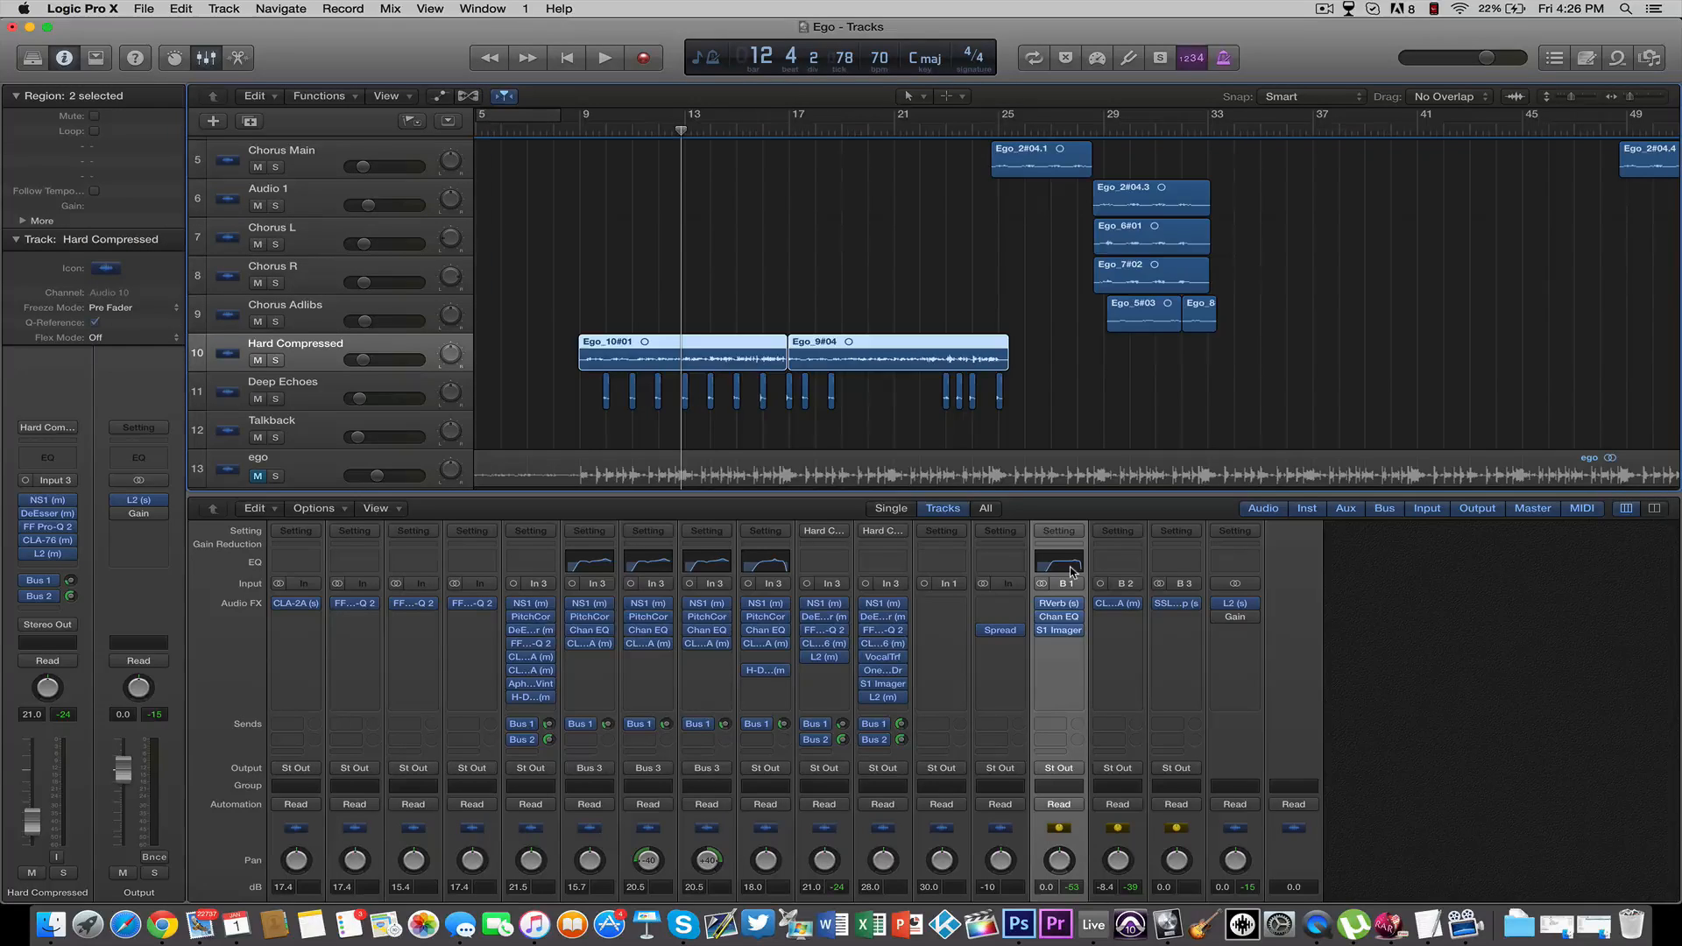